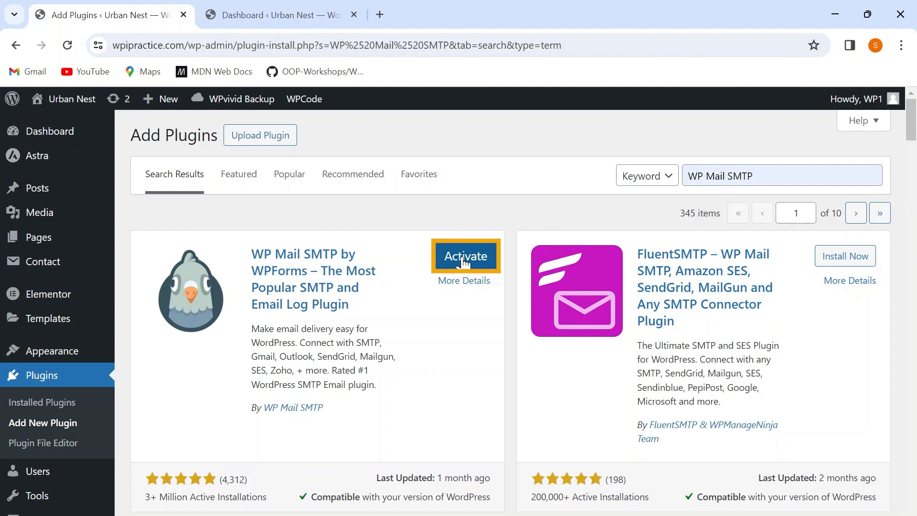
Activate the WP Mail SMTP by WPForms plugin.
{"action": "left_click", "coordinate": [463, 260]}
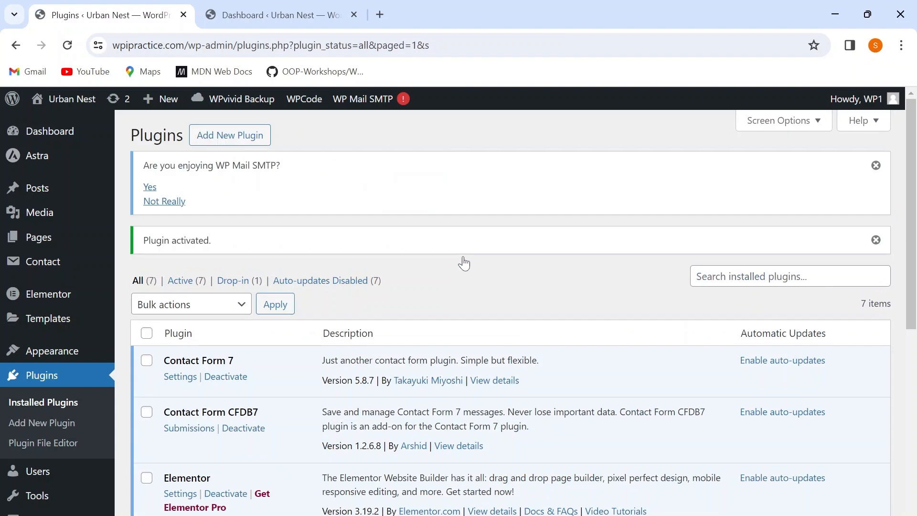
{"action": "scroll", "coordinate": [462, 262], "scroll_direction": "down", "scroll_amount": 2}
{"action": "scroll", "coordinate": [478, 310], "scroll_direction": "down", "scroll_amount": 3}
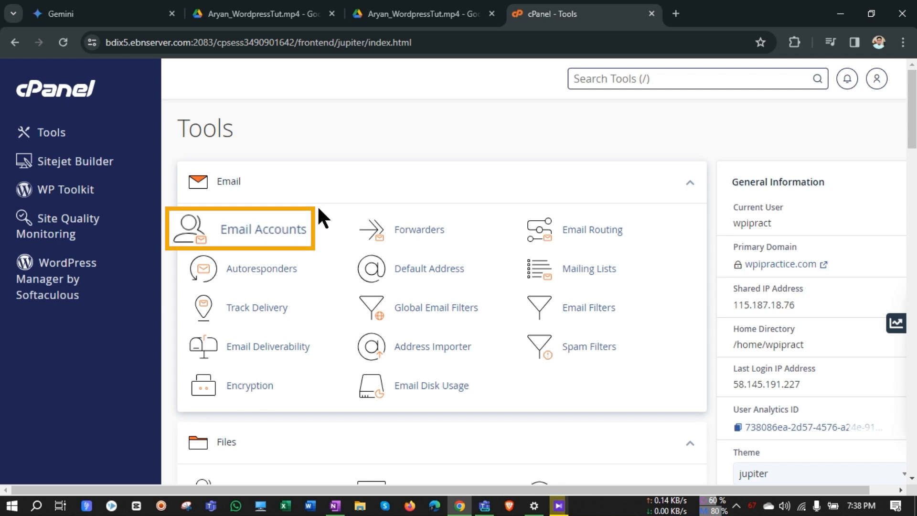
In cPanel, start a new email account for the site's domain with the username "contact".
{"action": "left_click", "coordinate": [298, 230]}
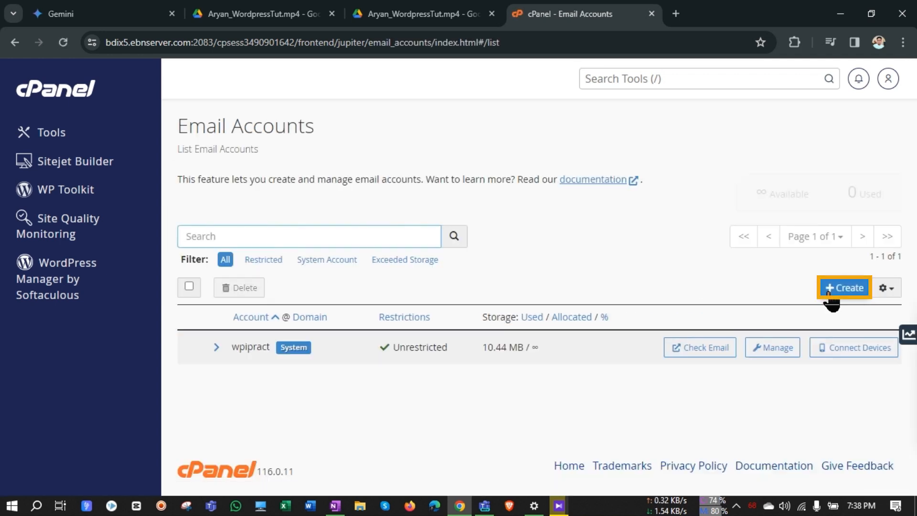
{"action": "left_click", "coordinate": [829, 289]}
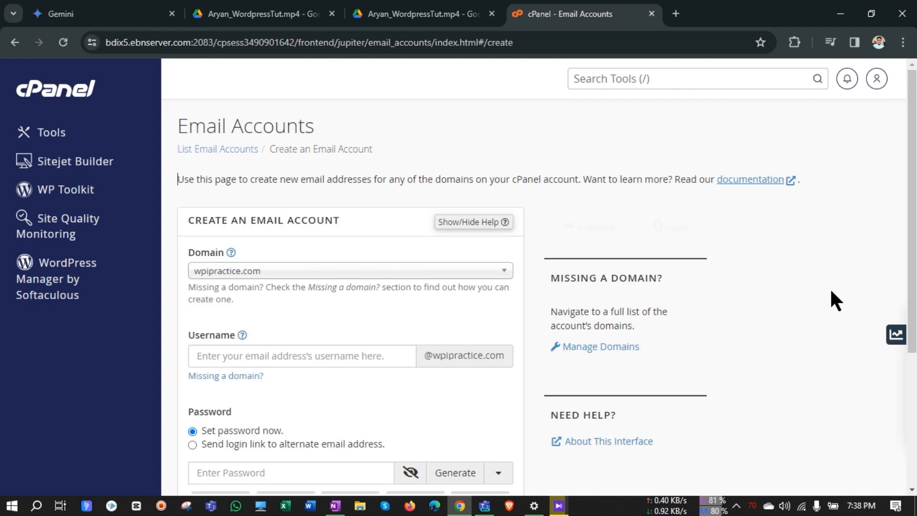
{"action": "left_click", "coordinate": [333, 356]}
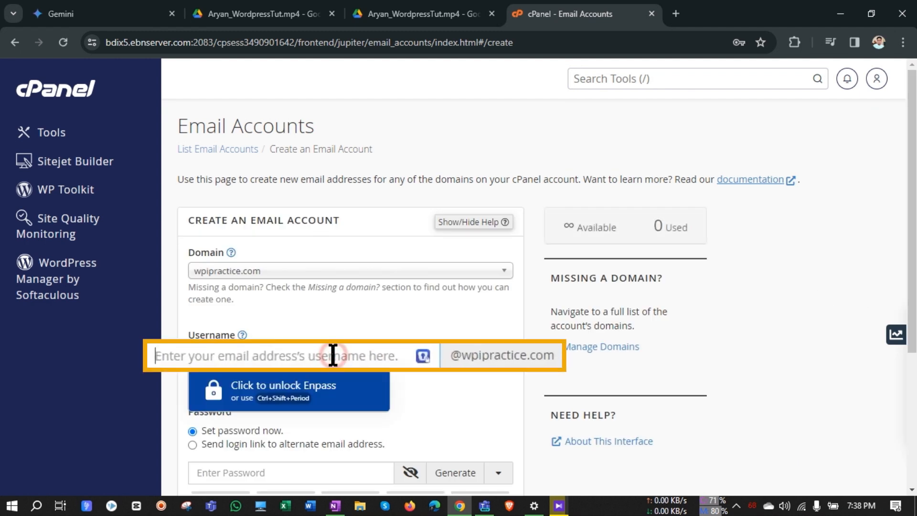
{"action": "type", "text": "cont"}
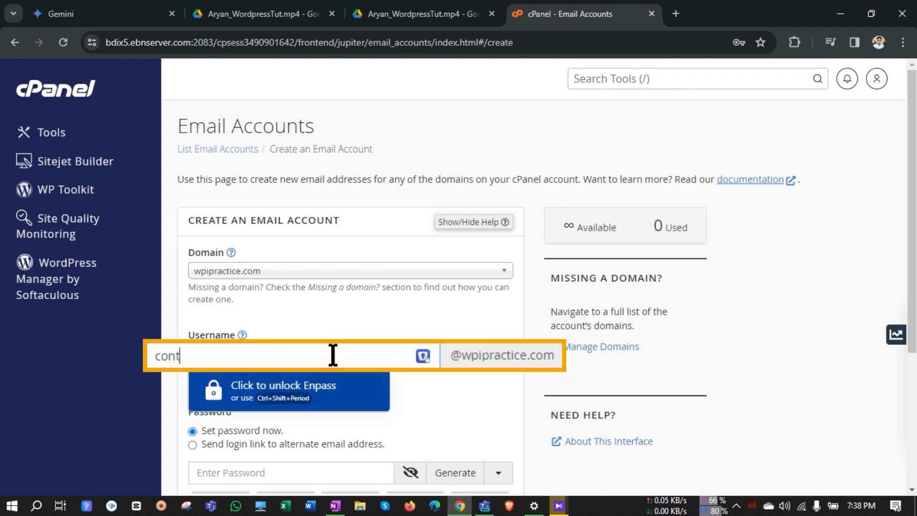
{"action": "type", "text": "act"}
Generate a password for the new email account and create the account.
{"action": "scroll", "coordinate": [328, 354], "scroll_direction": "down", "scroll_amount": 3}
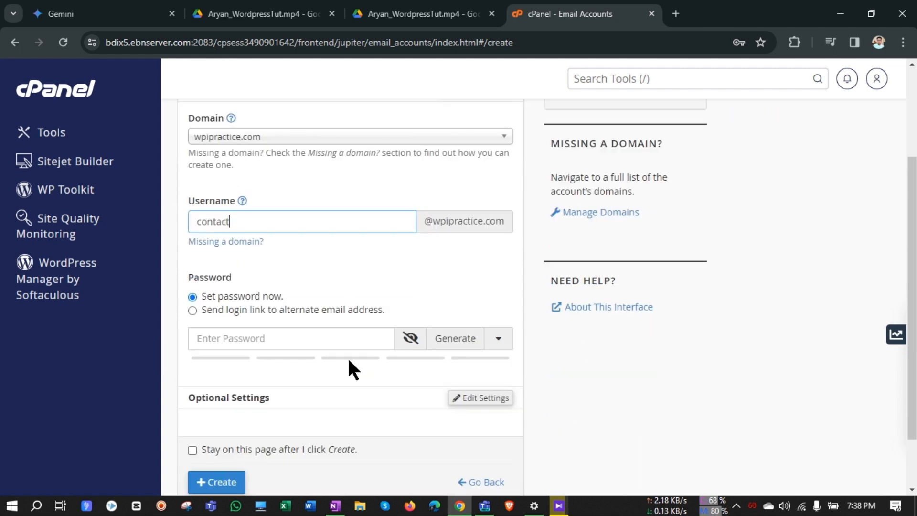
{"action": "left_click", "coordinate": [453, 342]}
{"action": "scroll", "coordinate": [340, 372], "scroll_direction": "down", "scroll_amount": 2}
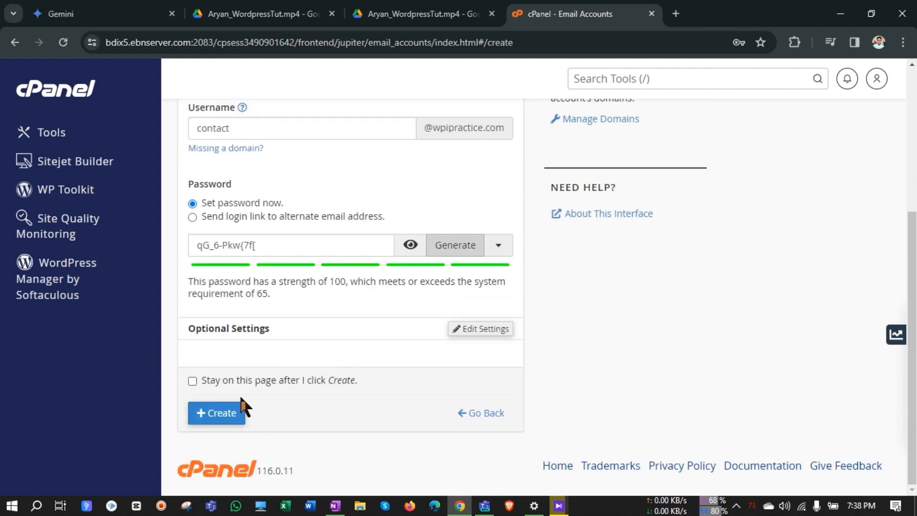
{"action": "left_click", "coordinate": [226, 414]}
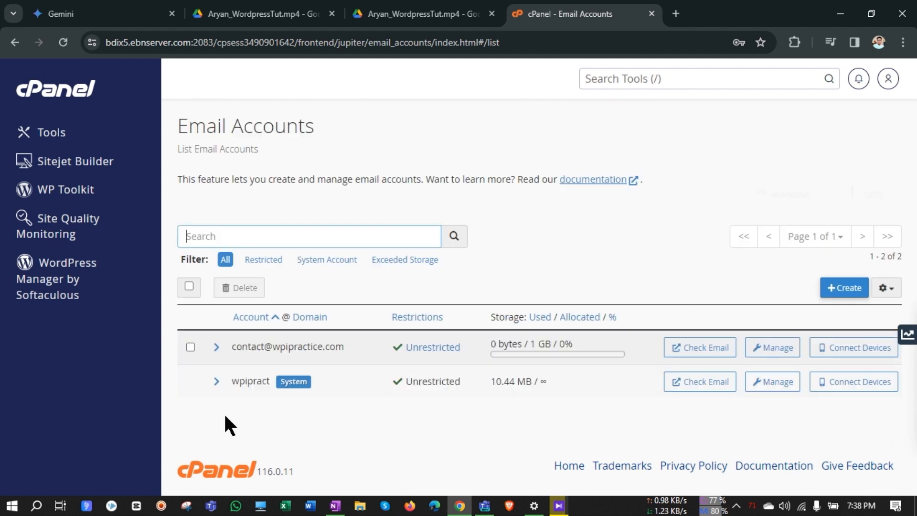
Check the new account's email in Webmail, enable opening the inbox at login, and open the Roundcube inbox.
{"action": "left_click", "coordinate": [228, 348]}
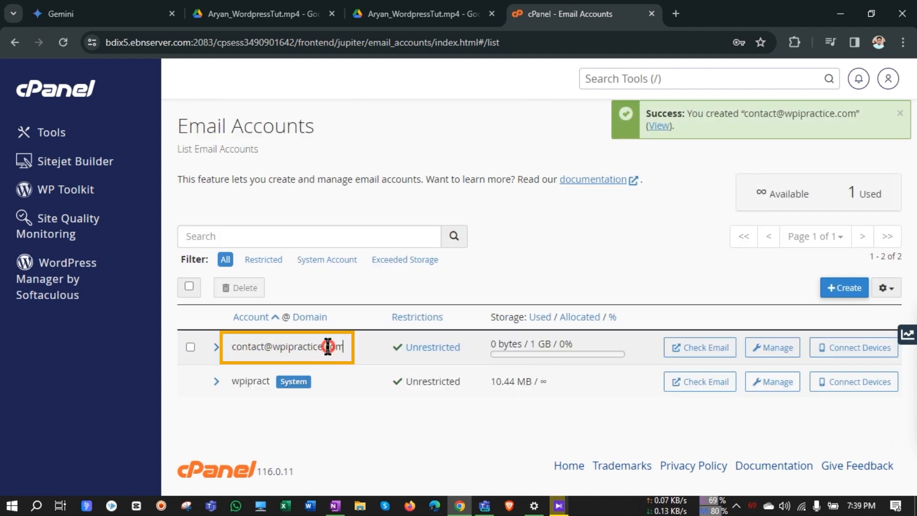
{"action": "left_click_drag", "start_coordinate": [341, 345], "coordinate": [235, 353]}
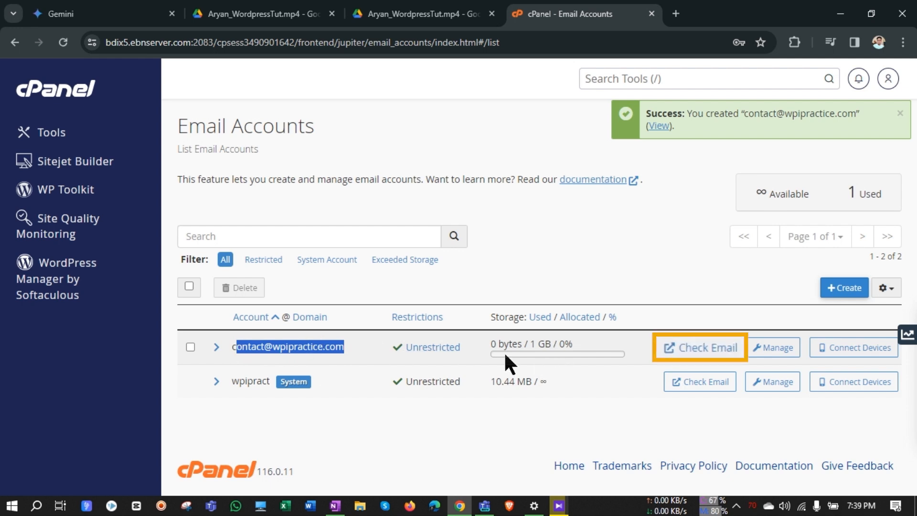
{"action": "left_click", "coordinate": [683, 362]}
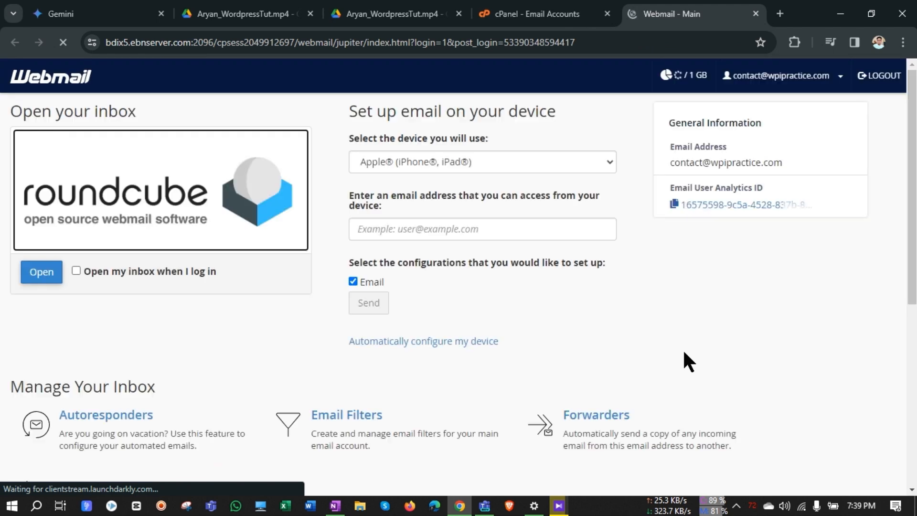
{"action": "left_click", "coordinate": [75, 271]}
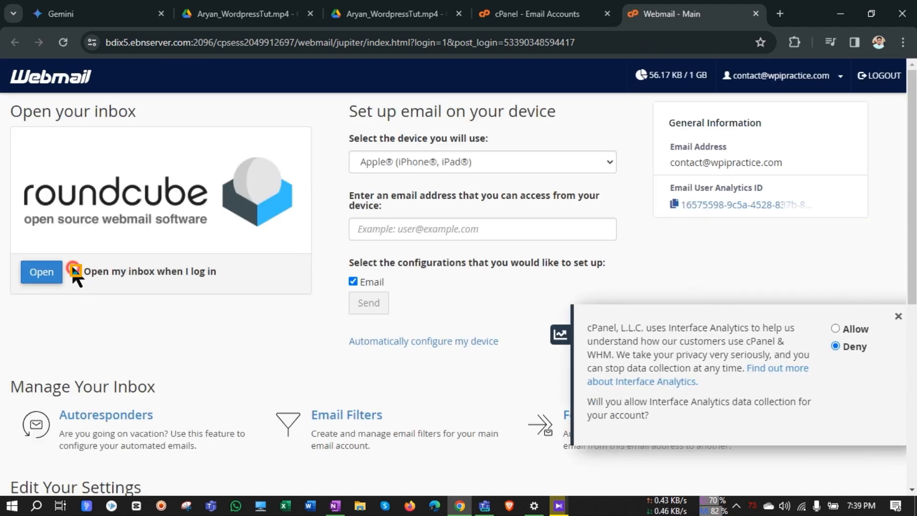
{"action": "left_click", "coordinate": [44, 271]}
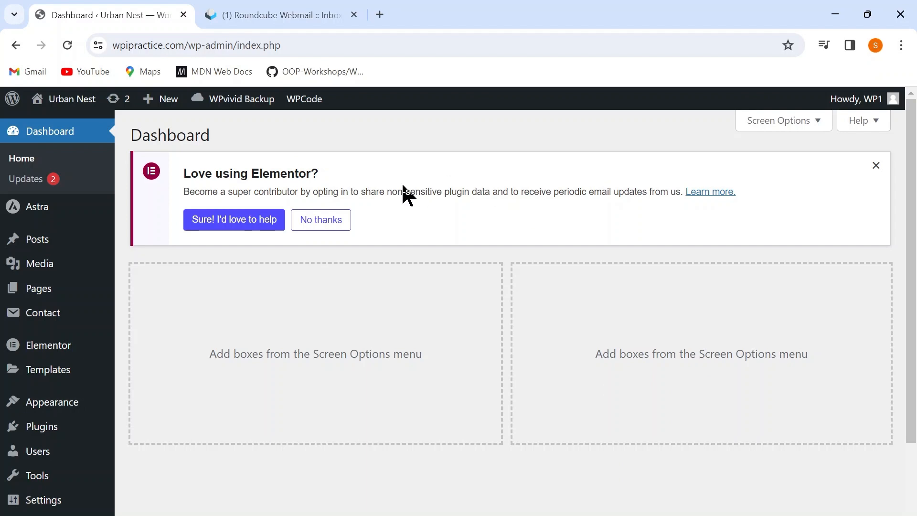
Switch to the WordPress dashboard and open the WP Mail SMTP settings.
{"action": "scroll", "coordinate": [29, 404], "scroll_direction": "down", "scroll_amount": 3}
{"action": "mouse_move", "coordinate": [49, 435]}
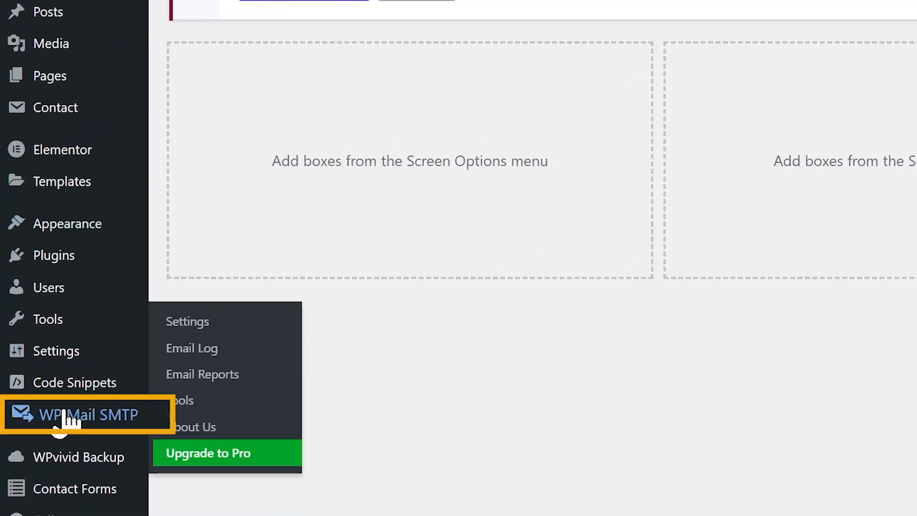
{"action": "left_click", "coordinate": [71, 417]}
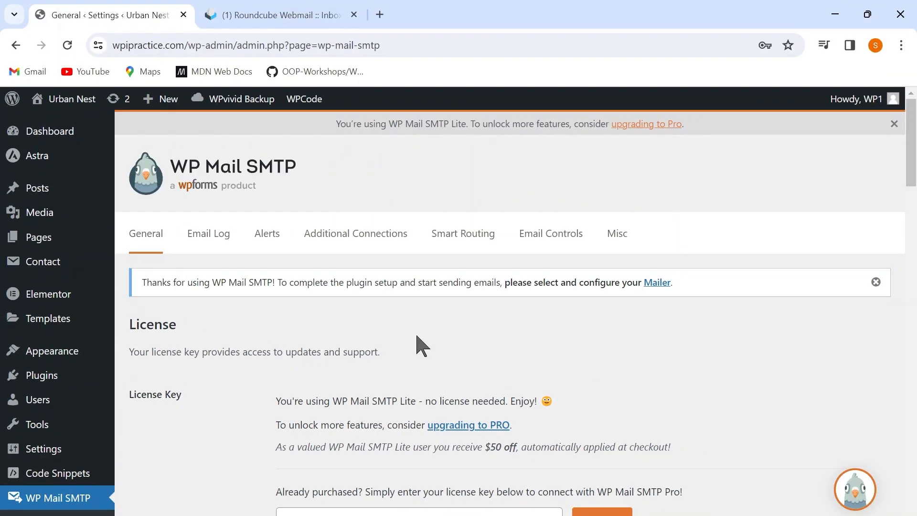
Change the From Email setting to the new contact account's email address.
{"action": "scroll", "coordinate": [420, 343], "scroll_direction": "down", "scroll_amount": 4}
{"action": "scroll", "coordinate": [417, 336], "scroll_direction": "down", "scroll_amount": 7}
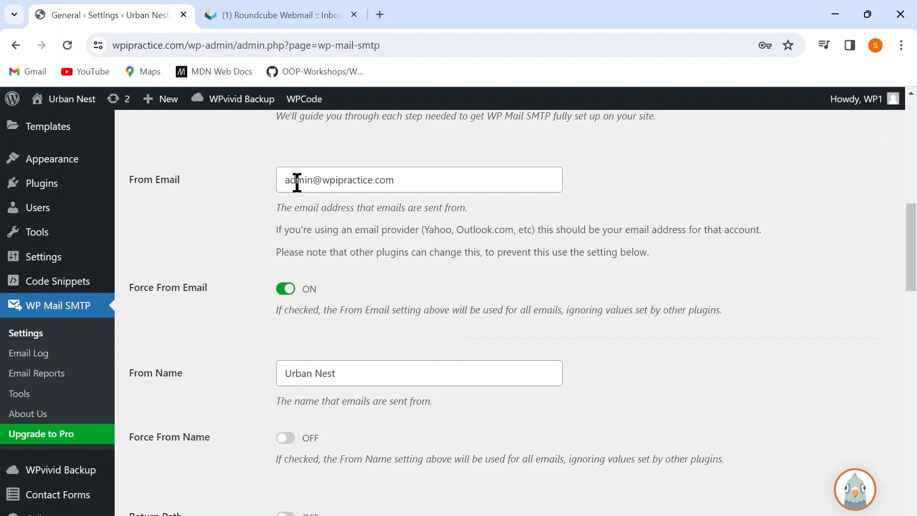
{"action": "left_click", "coordinate": [280, 180]}
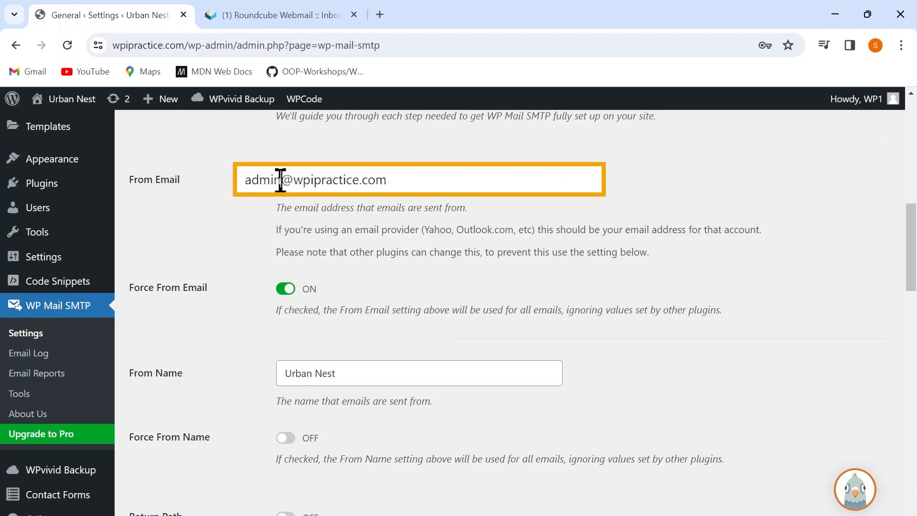
{"action": "key", "text": "BackSpace"}
{"action": "key", "text": "BackSpace"}
{"action": "key", "text": "BackSpace"}
{"action": "key", "text": "BackSpace"}
{"action": "key", "text": "BackSpace"}
{"action": "type", "text": "contact"}
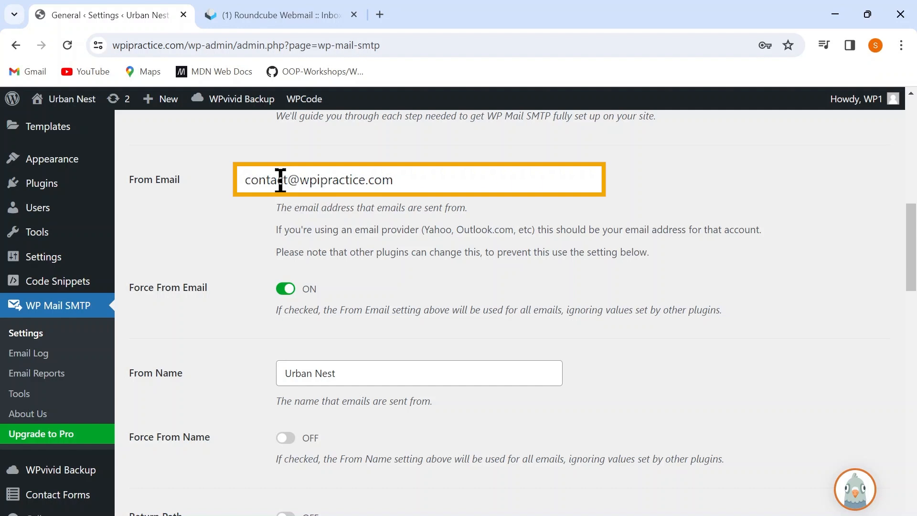
Choose Other SMTP as the mailer and review its host, encryption, port and login fields.
{"action": "scroll", "coordinate": [359, 430], "scroll_direction": "down", "scroll_amount": 1}
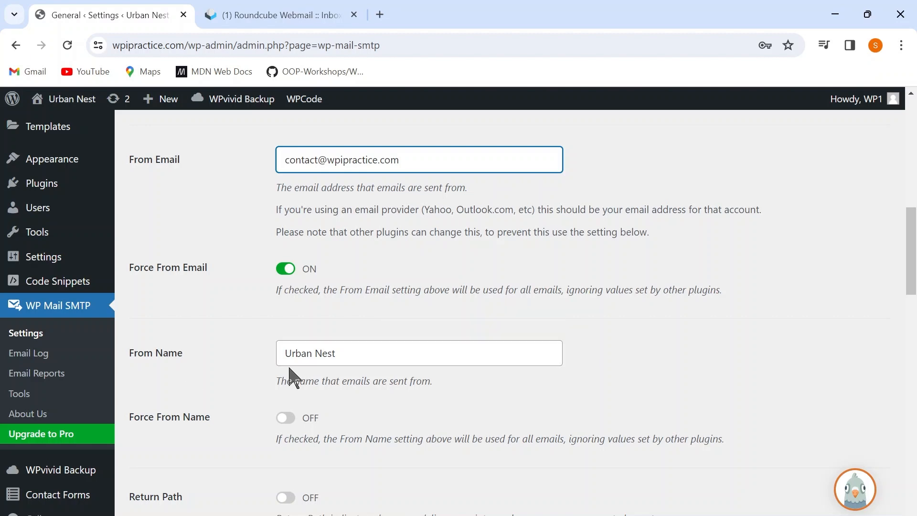
{"action": "scroll", "coordinate": [290, 372], "scroll_direction": "down", "scroll_amount": 2}
{"action": "scroll", "coordinate": [330, 229], "scroll_direction": "up", "scroll_amount": 1}
{"action": "scroll", "coordinate": [330, 228], "scroll_direction": "up", "scroll_amount": 1}
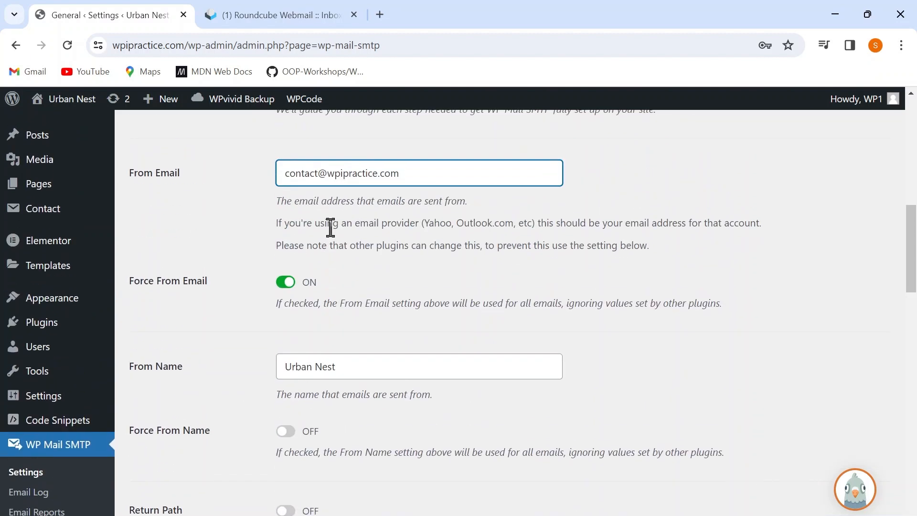
{"action": "scroll", "coordinate": [329, 227], "scroll_direction": "down", "scroll_amount": 3}
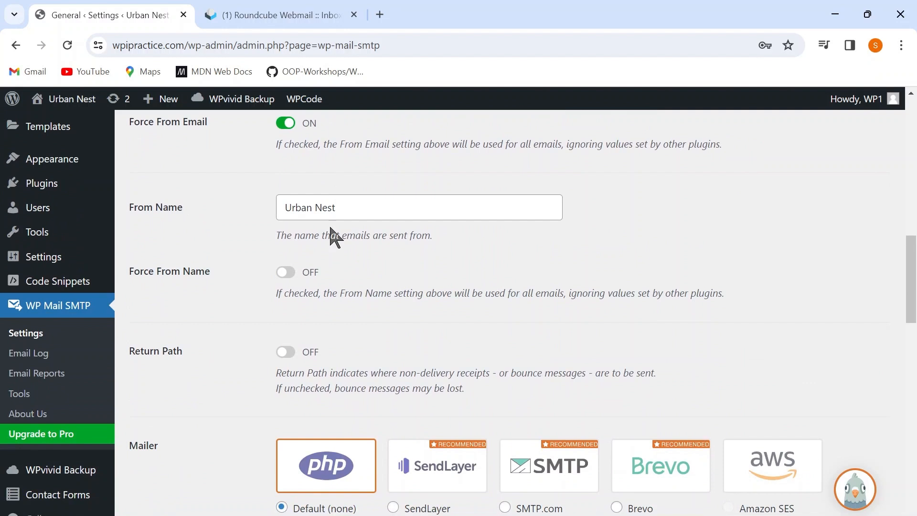
{"action": "scroll", "coordinate": [331, 236], "scroll_direction": "down", "scroll_amount": 3}
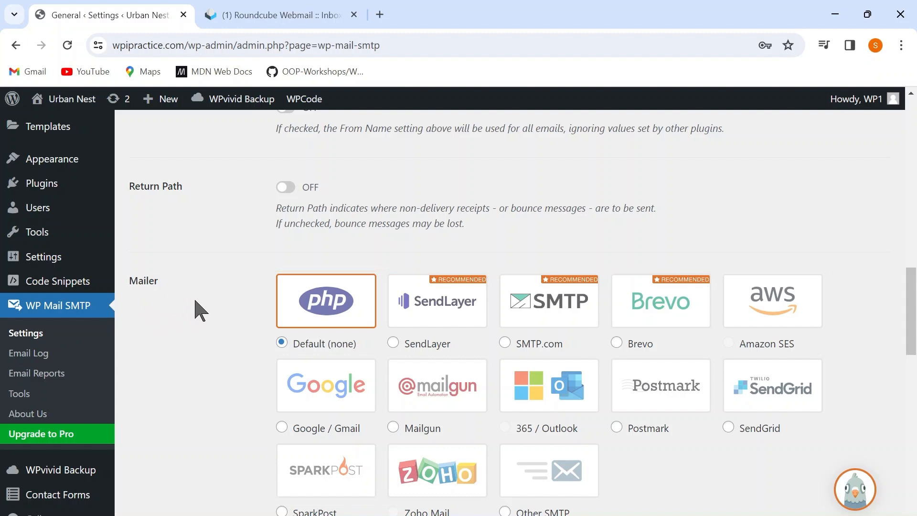
{"action": "scroll", "coordinate": [201, 311], "scroll_direction": "down", "scroll_amount": 2}
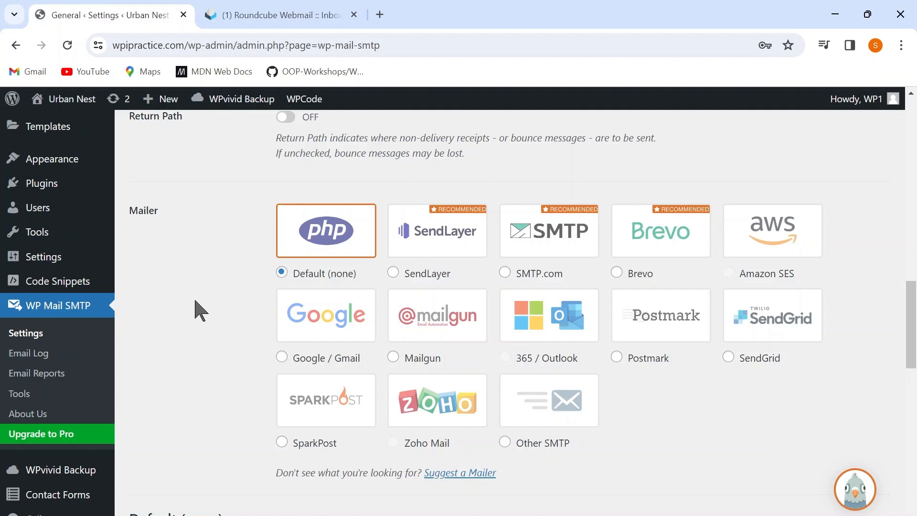
{"action": "left_click", "coordinate": [545, 427]}
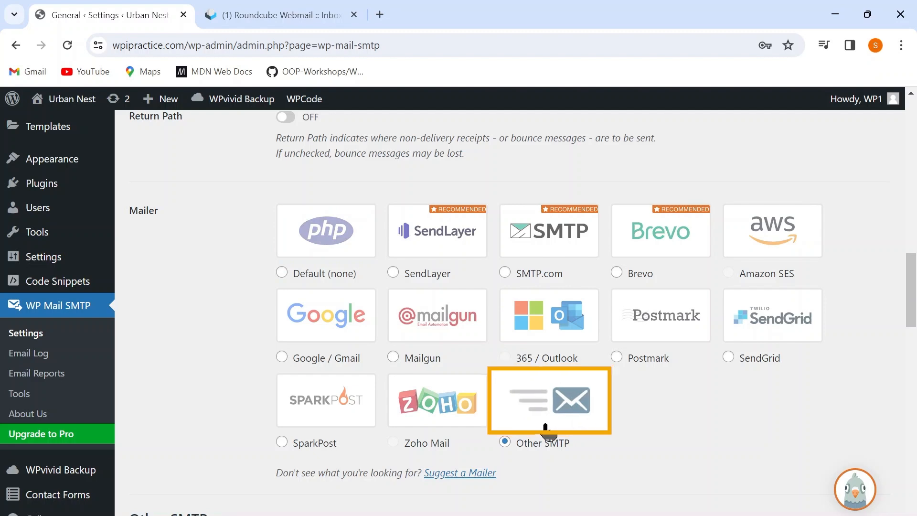
{"action": "scroll", "coordinate": [547, 427], "scroll_direction": "down", "scroll_amount": 3}
{"action": "scroll", "coordinate": [547, 429], "scroll_direction": "down", "scroll_amount": 6}
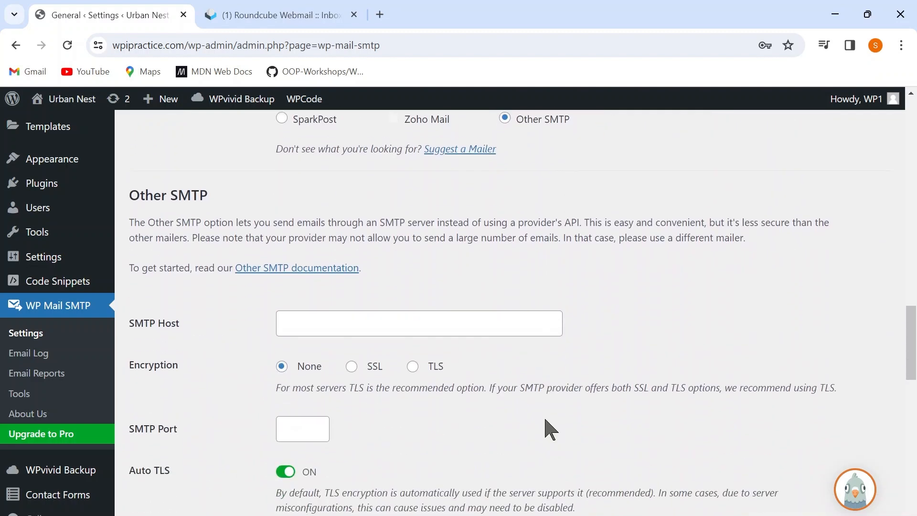
{"action": "scroll", "coordinate": [428, 330], "scroll_direction": "up", "scroll_amount": 1}
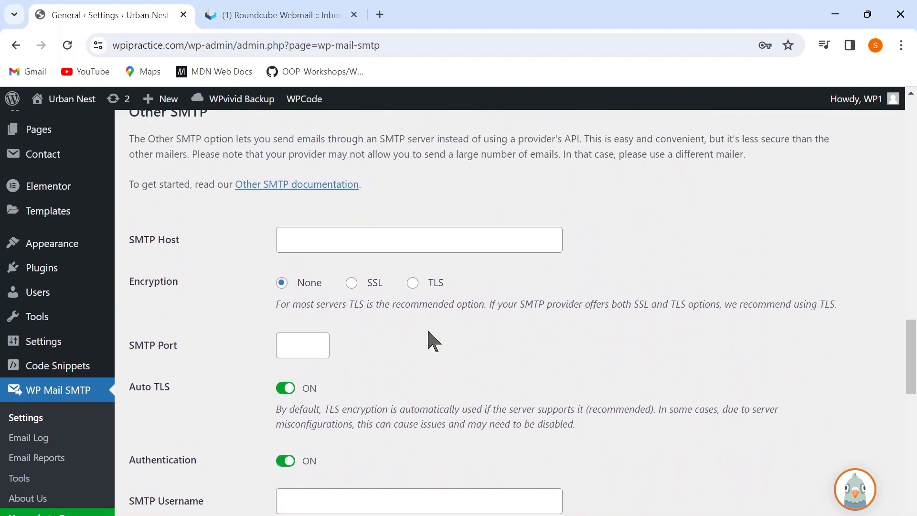
{"action": "scroll", "coordinate": [428, 330], "scroll_direction": "down", "scroll_amount": 2}
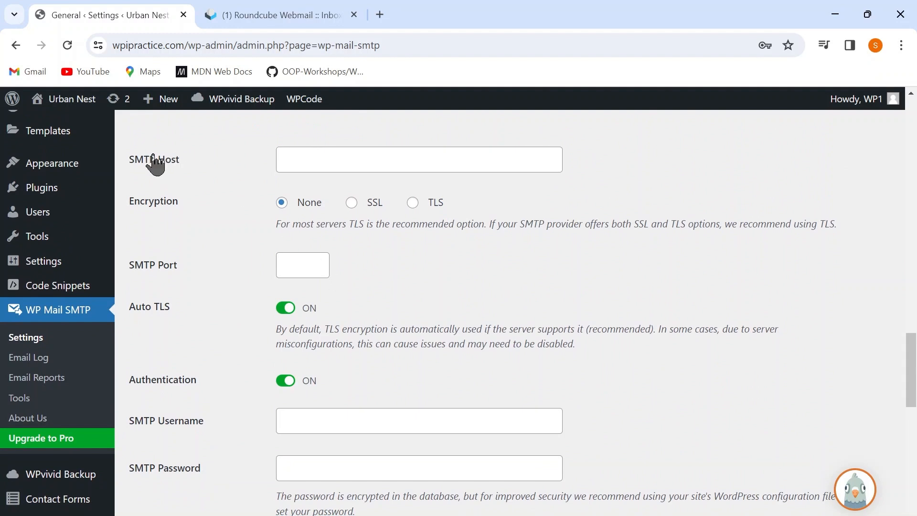
{"action": "scroll", "coordinate": [193, 353], "scroll_direction": "down", "scroll_amount": 1}
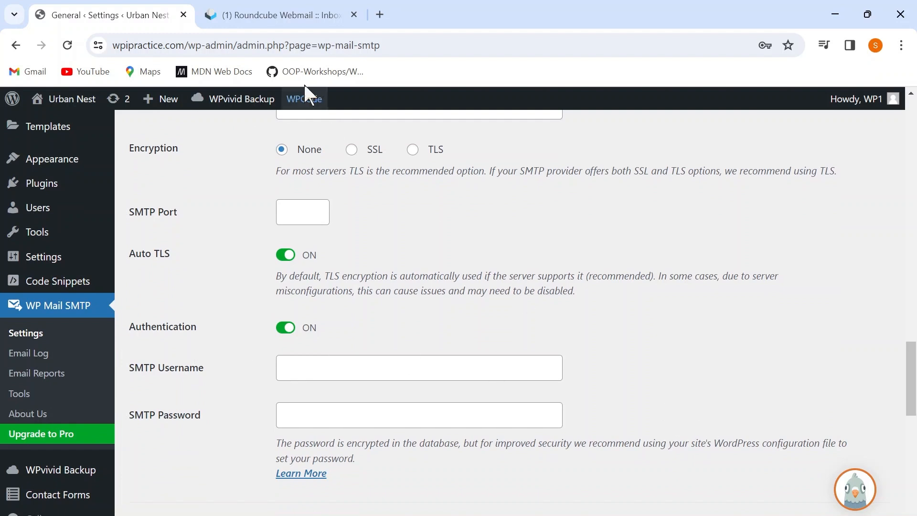
Switch to Webmail and open Configure Mail Client to look up the account's secure outgoing server and SMTP port.
{"action": "left_click", "coordinate": [260, 19]}
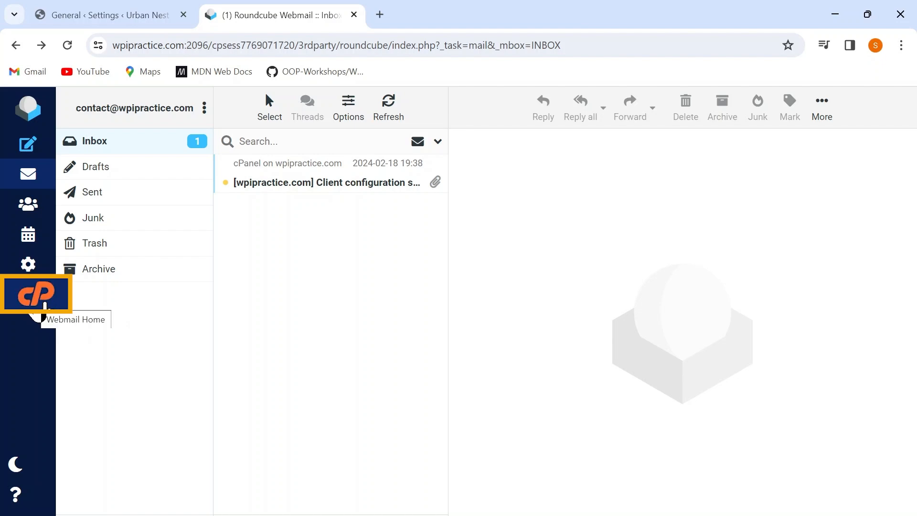
{"action": "left_click", "coordinate": [44, 305]}
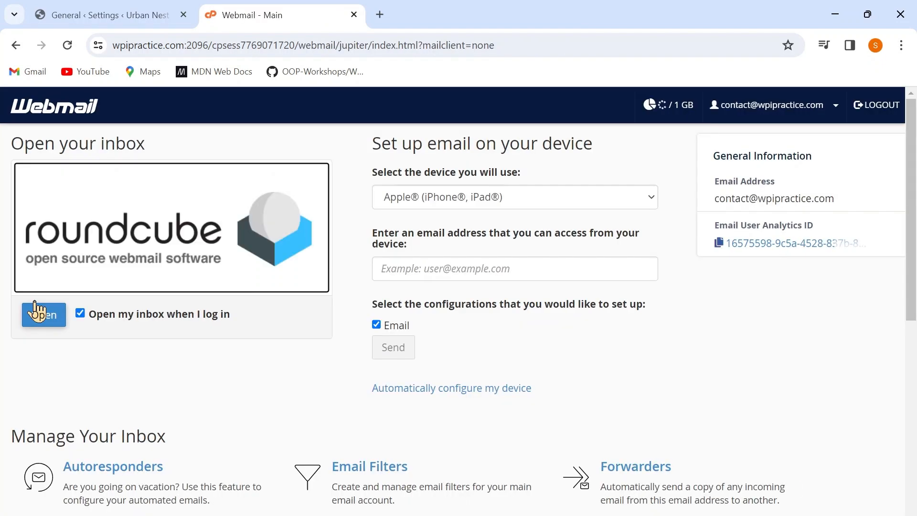
{"action": "scroll", "coordinate": [406, 335], "scroll_direction": "down", "scroll_amount": 8}
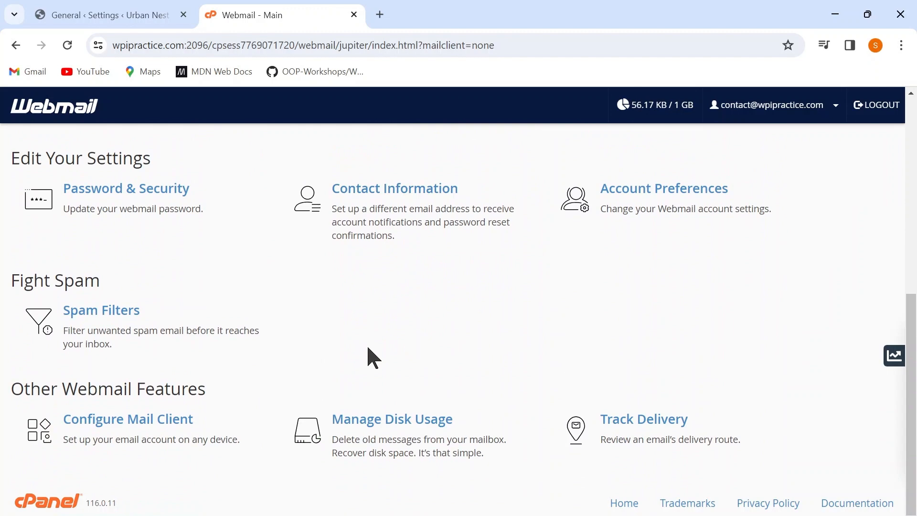
{"action": "left_click", "coordinate": [158, 439]}
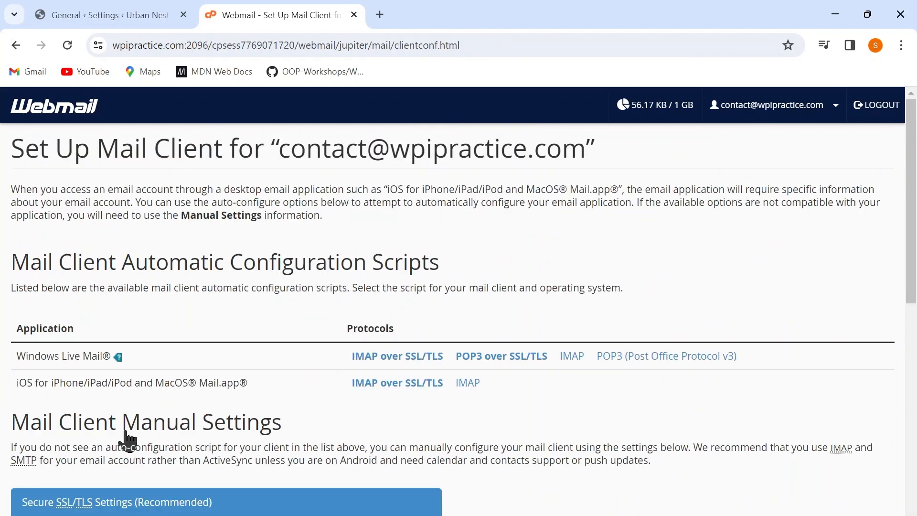
{"action": "scroll", "coordinate": [415, 401], "scroll_direction": "down", "scroll_amount": 1}
{"action": "scroll", "coordinate": [418, 406], "scroll_direction": "down", "scroll_amount": 7}
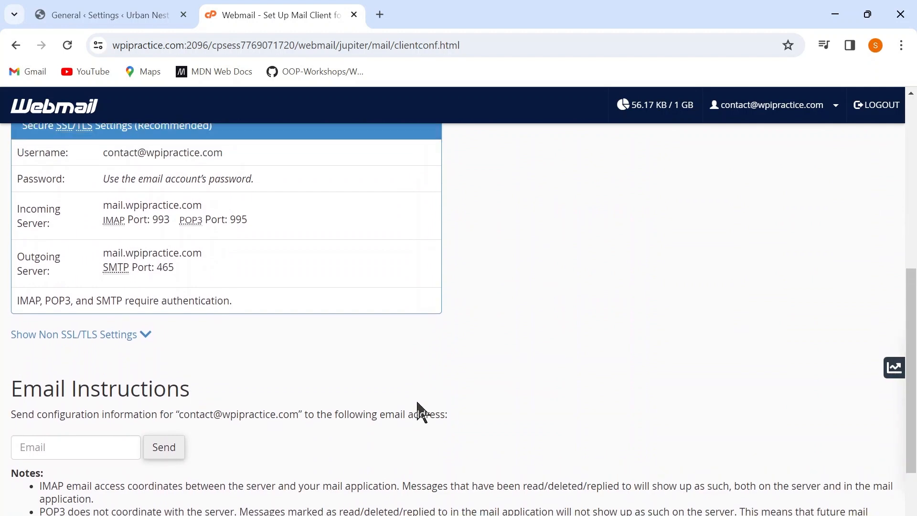
{"action": "scroll", "coordinate": [358, 385], "scroll_direction": "up", "scroll_amount": 2}
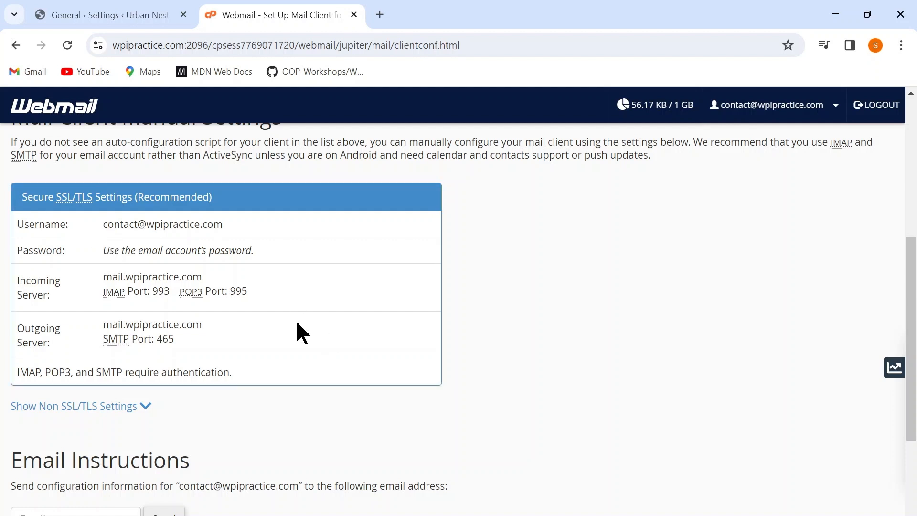
Switch back to the WP Mail SMTP settings, set the encryption to SSL and save the settings.
{"action": "left_click", "coordinate": [104, 20]}
{"action": "scroll", "coordinate": [419, 279], "scroll_direction": "up", "scroll_amount": 2}
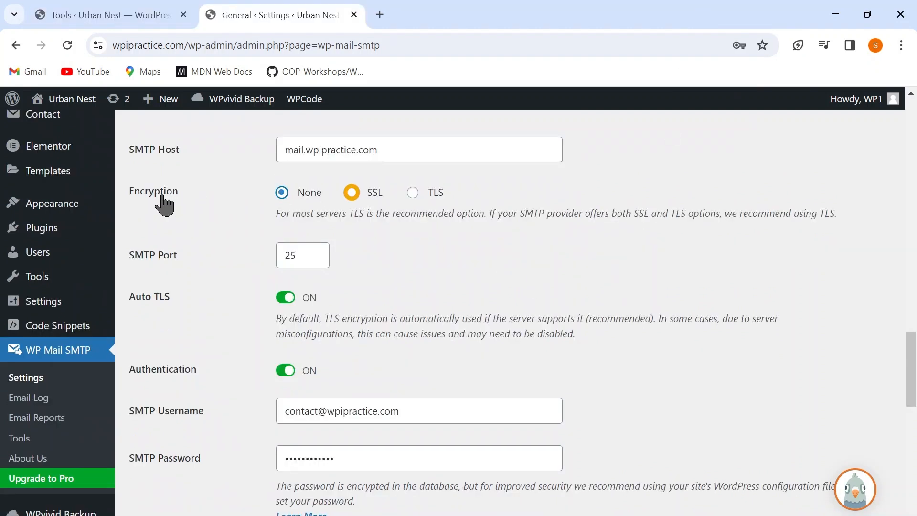
{"action": "left_click", "coordinate": [352, 192]}
{"action": "scroll", "coordinate": [391, 304], "scroll_direction": "down", "scroll_amount": 3}
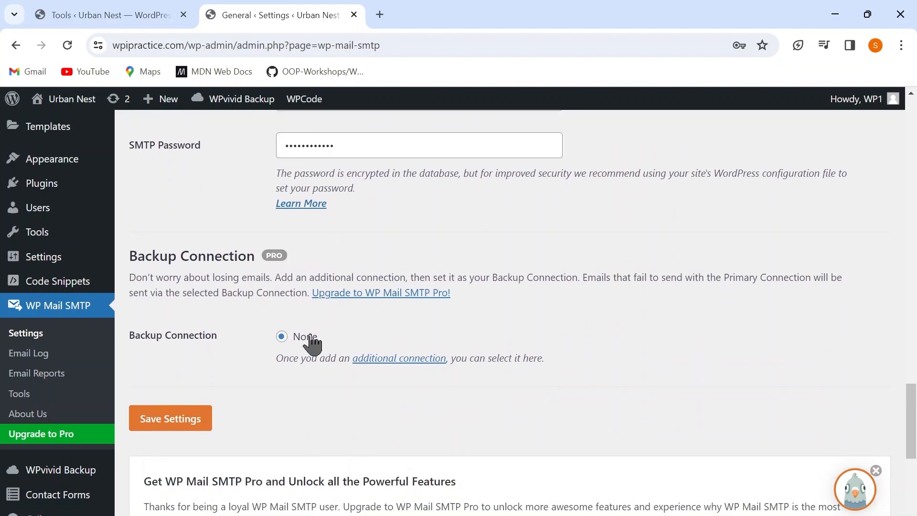
{"action": "left_click", "coordinate": [153, 430]}
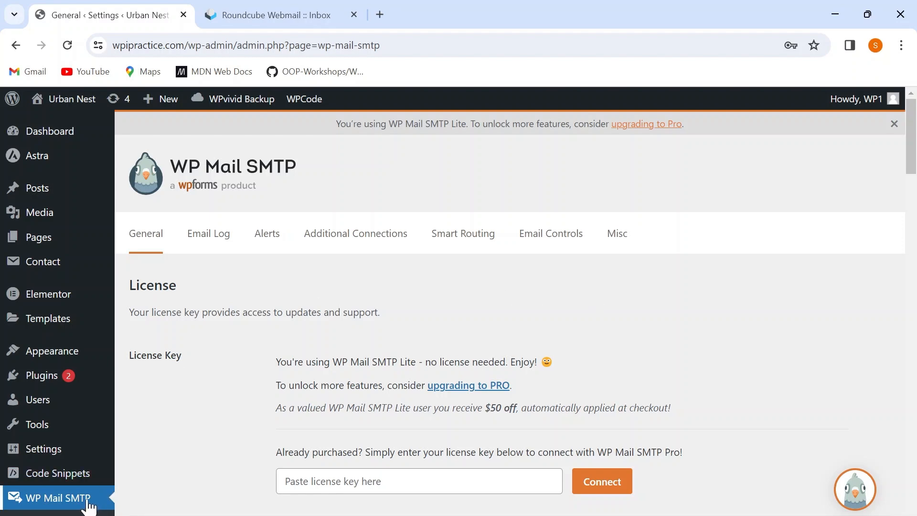
Open the WP Mail SMTP email test tool and send a test email to the contact account's address.
{"action": "scroll", "coordinate": [89, 506], "scroll_direction": "down", "scroll_amount": 2}
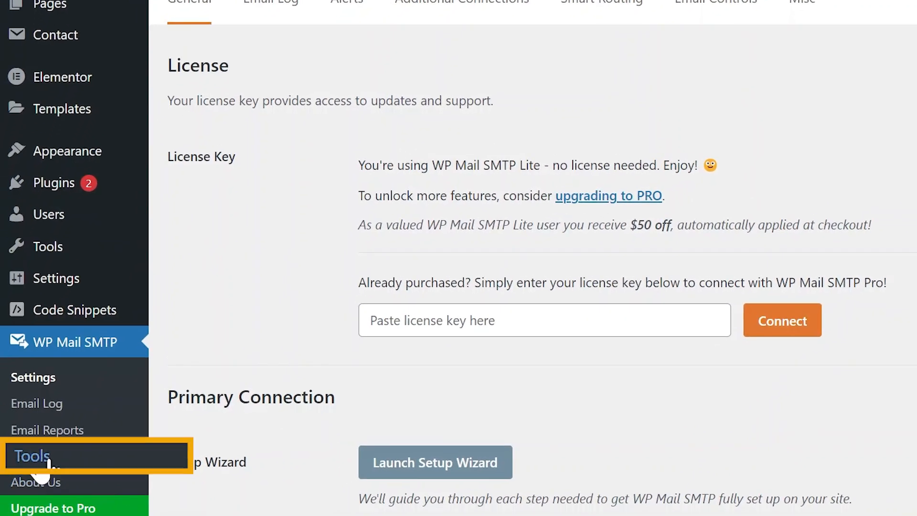
{"action": "left_click", "coordinate": [48, 460]}
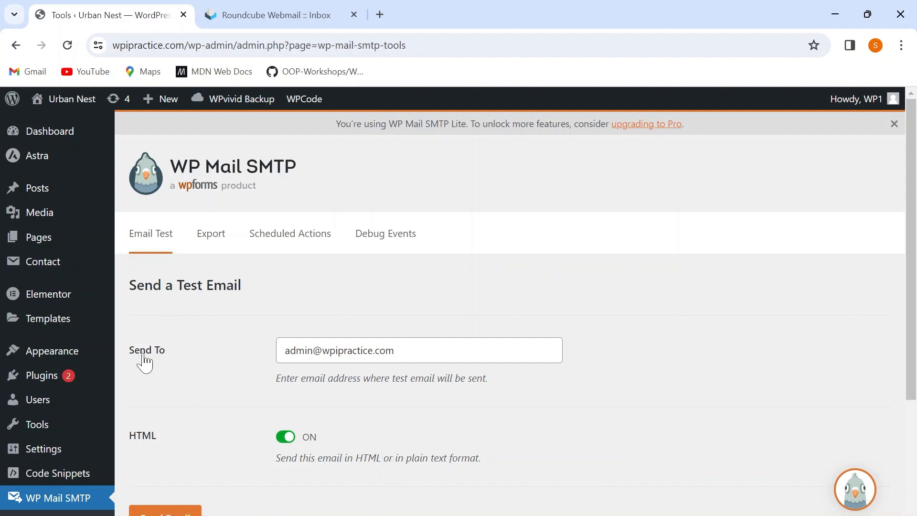
{"action": "left_click", "coordinate": [313, 350]}
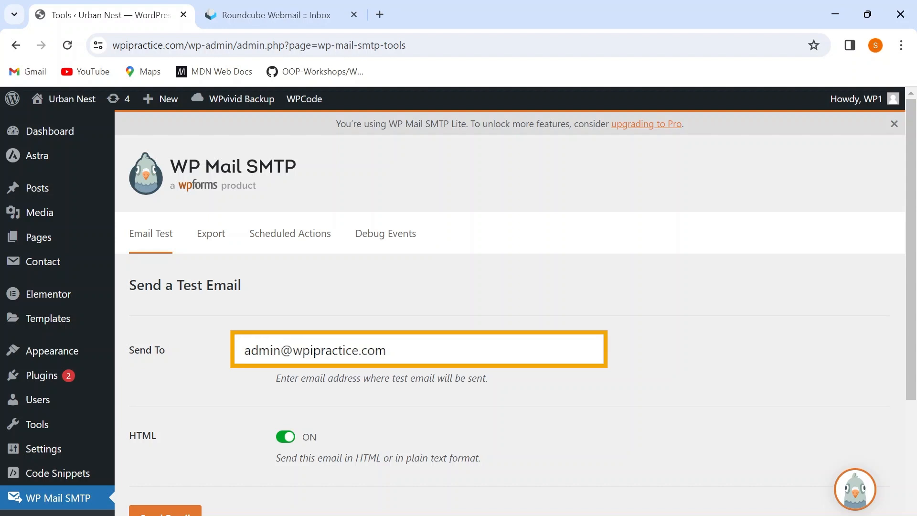
{"action": "key", "text": "BackSpace"}
{"action": "key", "text": "BackSpace"}
{"action": "key", "text": "BackSpace"}
{"action": "key", "text": "BackSpace"}
{"action": "key", "text": "BackSpace"}
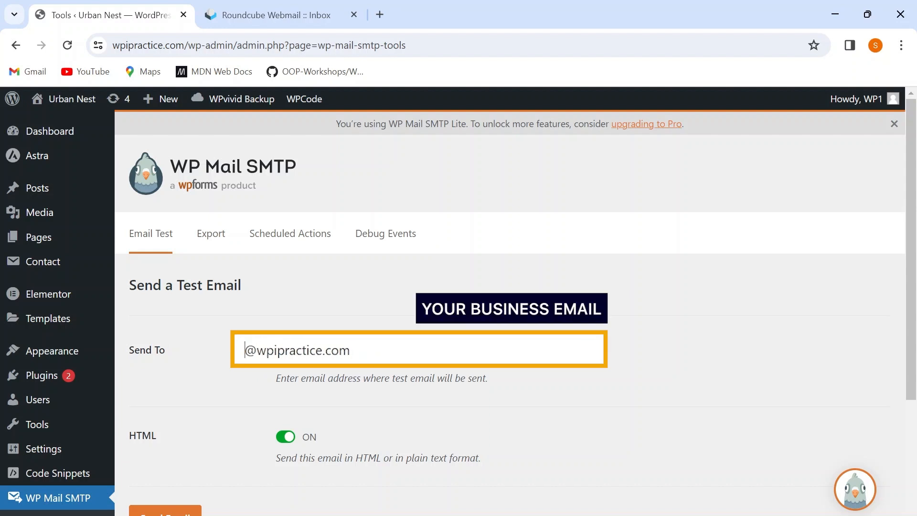
{"action": "type", "text": "contact"}
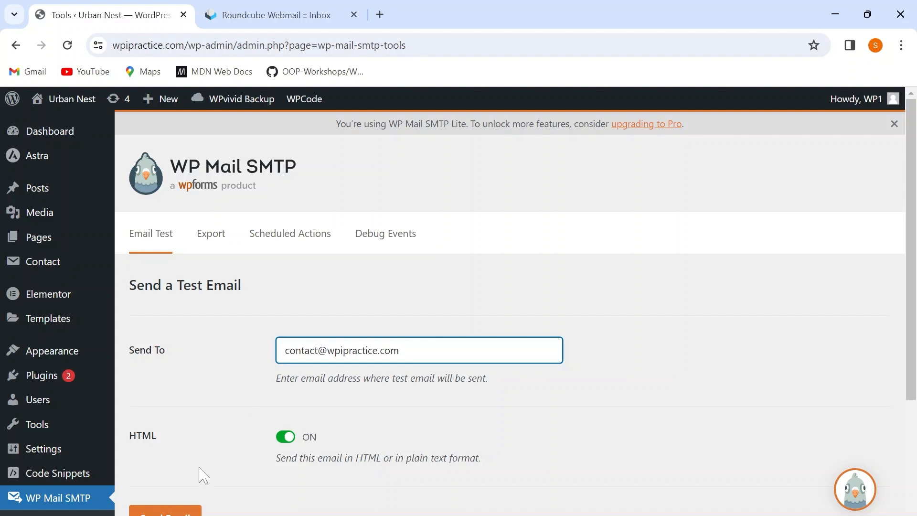
{"action": "left_click", "coordinate": [172, 510]}
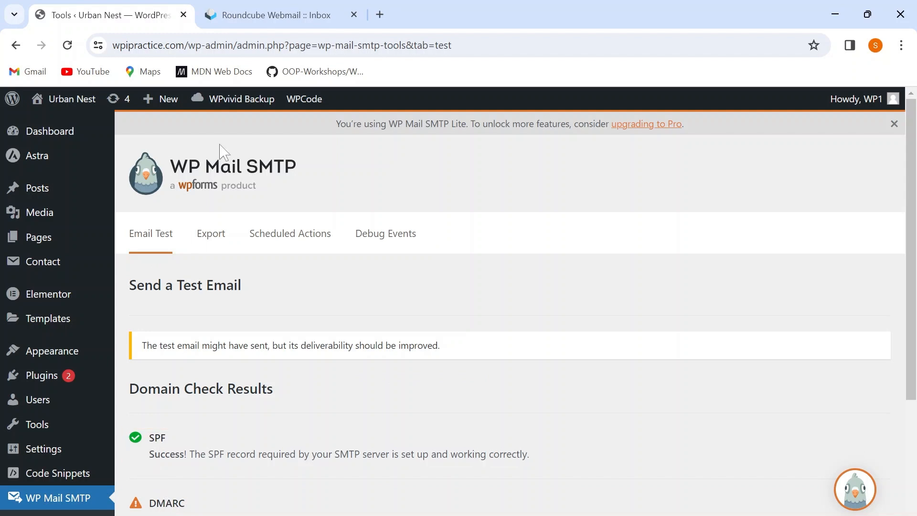
Switch to Roundcube Webmail, reload the inbox and read the WP Mail SMTP test email.
{"action": "left_click", "coordinate": [274, 14]}
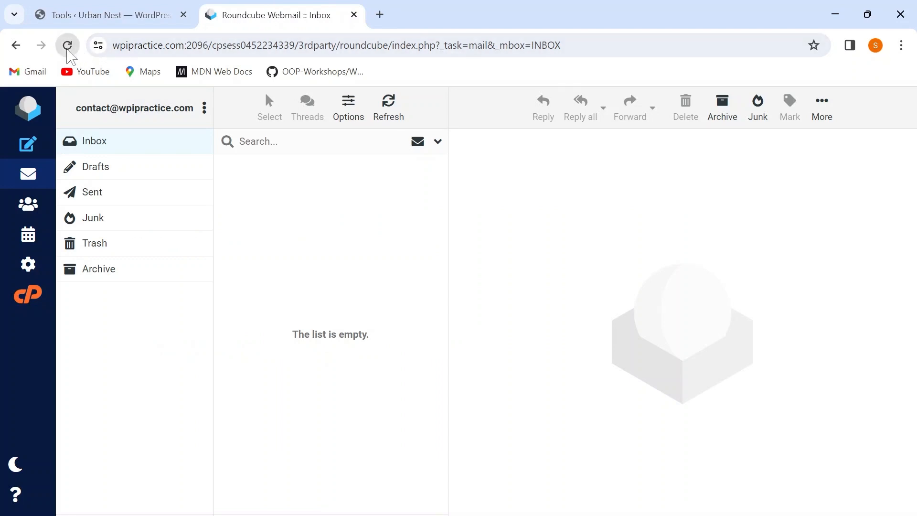
{"action": "left_click", "coordinate": [67, 46]}
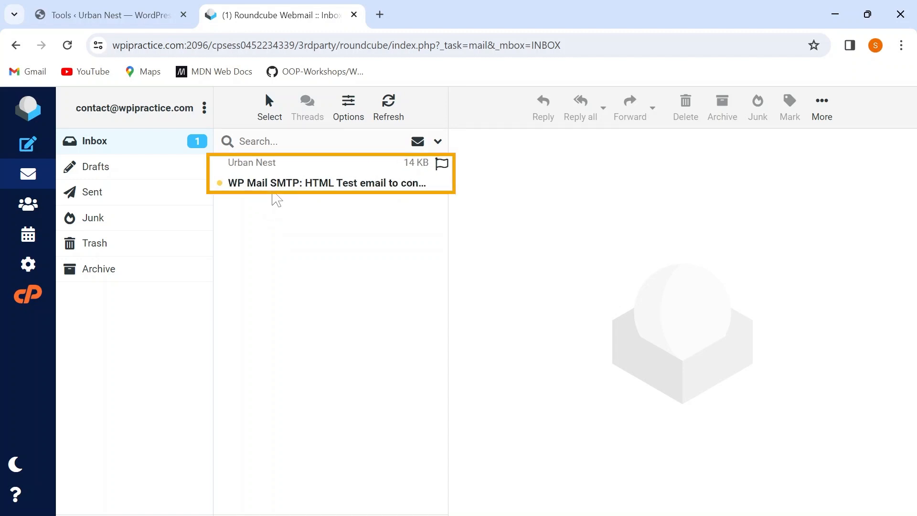
{"action": "left_click", "coordinate": [286, 184]}
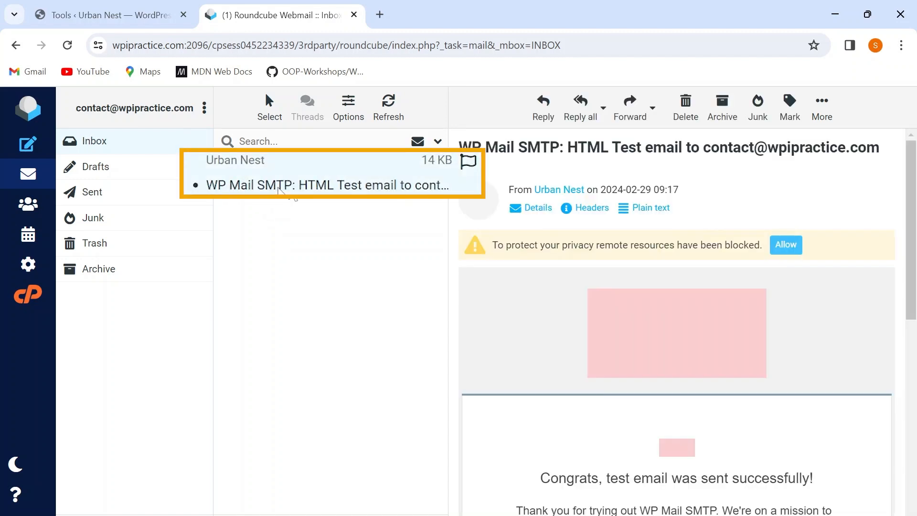
{"action": "scroll", "coordinate": [624, 430], "scroll_direction": "down", "scroll_amount": 2}
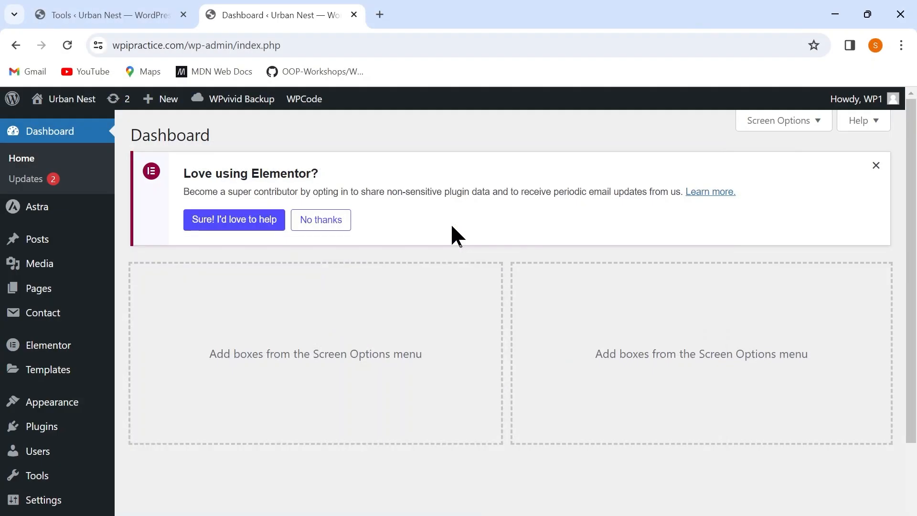
In the WordPress dashboard, open Contact form 1 for editing and show its Mail template settings.
{"action": "mouse_move", "coordinate": [82, 312]}
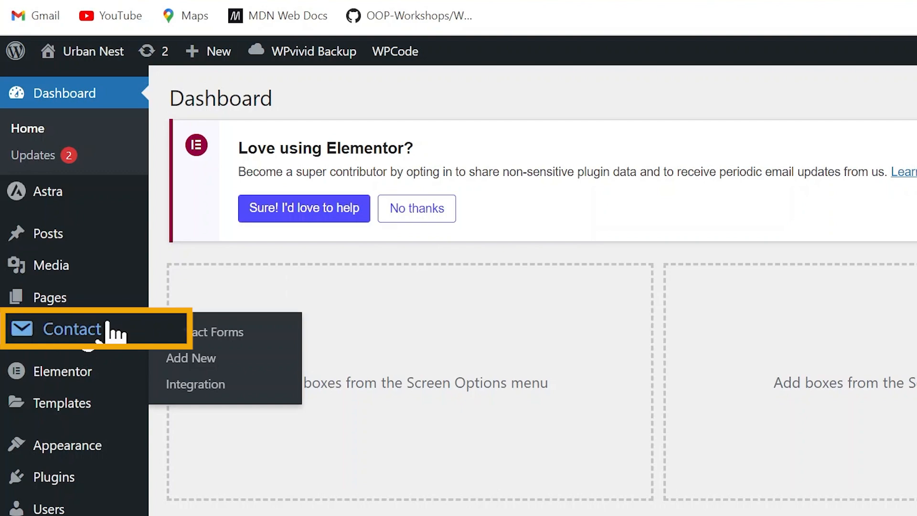
{"action": "left_click", "coordinate": [109, 331]}
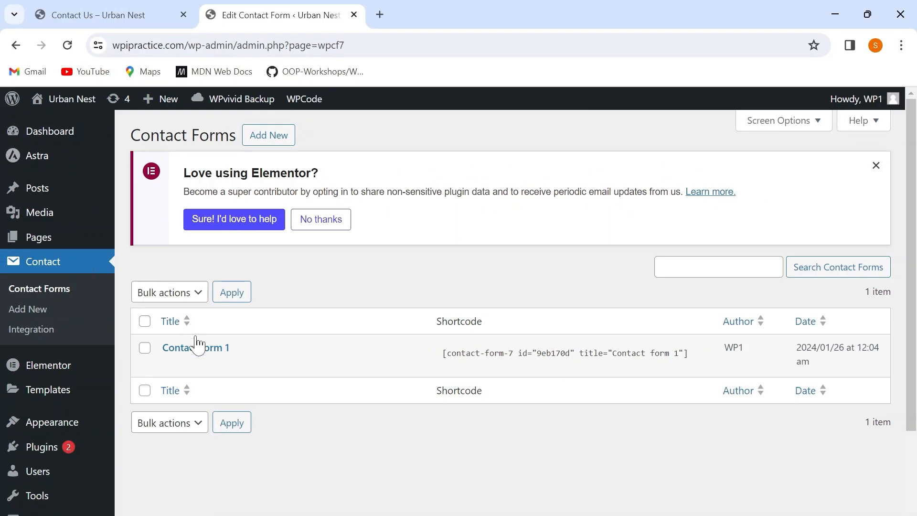
{"action": "left_click", "coordinate": [197, 350]}
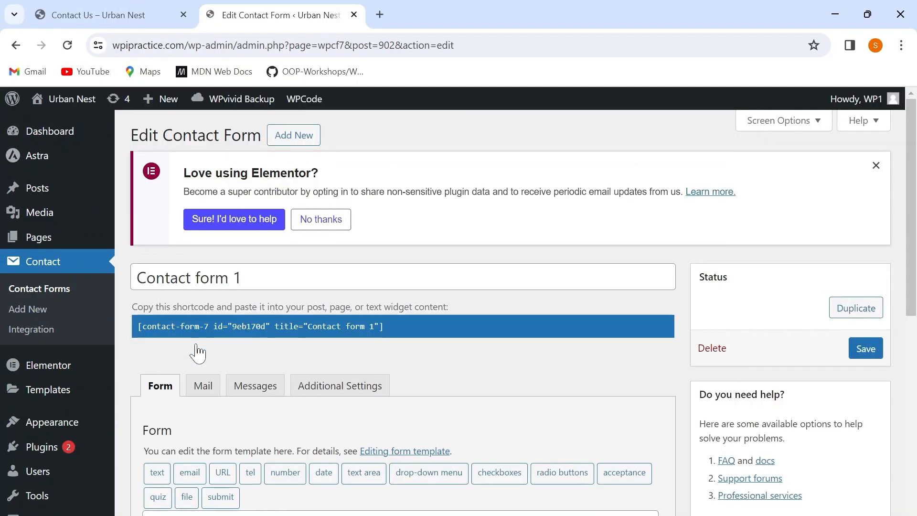
{"action": "left_click", "coordinate": [203, 387]}
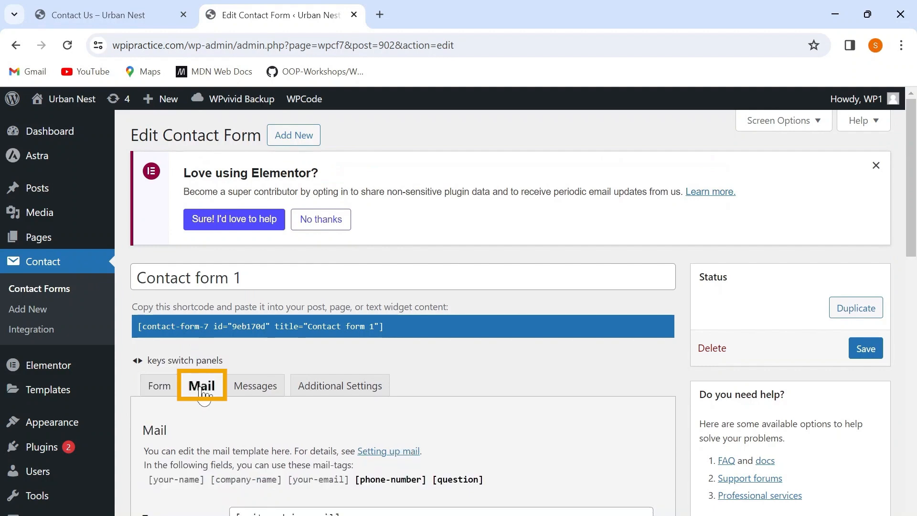
{"action": "scroll", "coordinate": [203, 394], "scroll_direction": "down", "scroll_amount": 5}
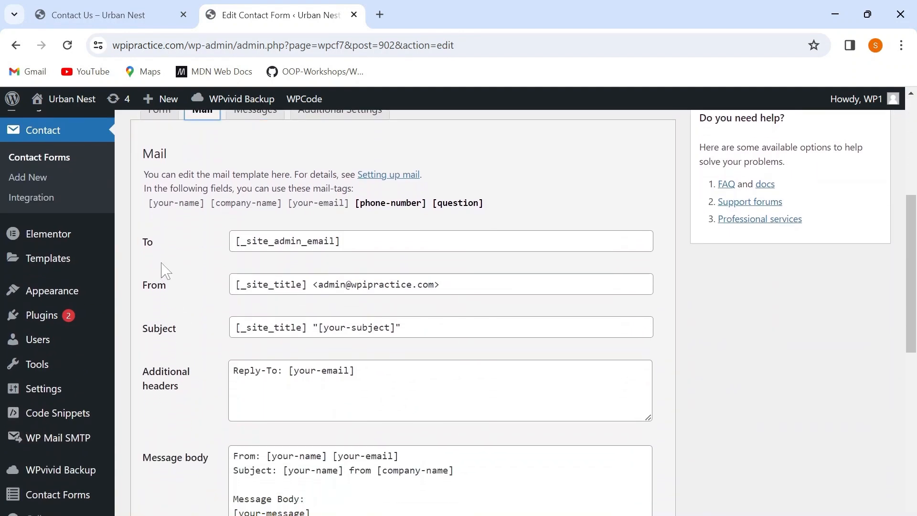
Clear the To field of the contact form's mail template.
{"action": "left_click", "coordinate": [341, 242]}
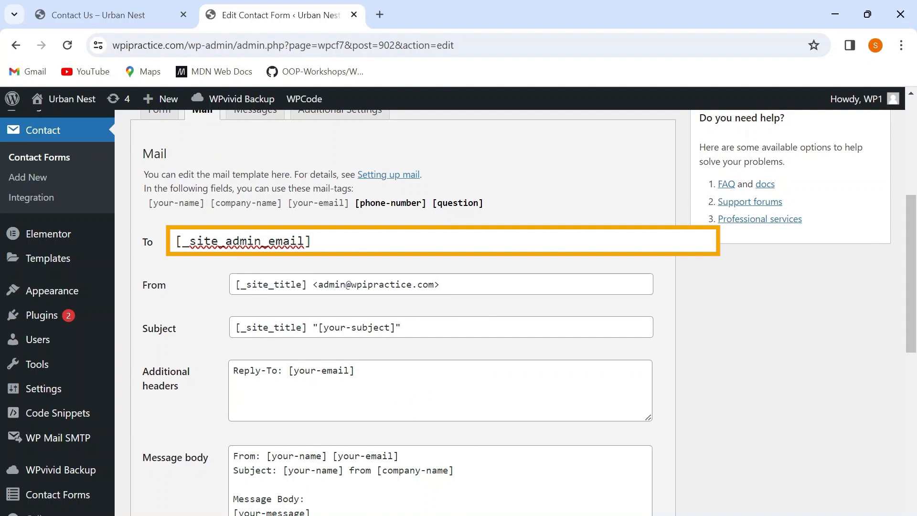
{"action": "key", "text": "BackSpace"}
{"action": "key", "text": "BackSpace"}
{"action": "key", "text": "BackSpace"}
{"action": "key", "text": "BackSpace"}
{"action": "key", "text": "BackSpace"}
{"action": "key", "text": "BackSpace"}
{"action": "key", "text": "BackSpace"}
{"action": "key", "text": "BackSpace"}
{"action": "key", "text": "BackSpace"}
{"action": "key", "text": "BackSpace"}
{"action": "key", "text": "BackSpace"}
{"action": "key", "text": "BackSpace"}
{"action": "key", "text": "BackSpace"}
{"action": "key", "text": "BackSpace"}
{"action": "key", "text": "BackSpace"}
{"action": "key", "text": "BackSpace"}
{"action": "key", "text": "BackSpace"}
{"action": "key", "text": "BackSpace"}
{"action": "key", "text": "BackSpace"}
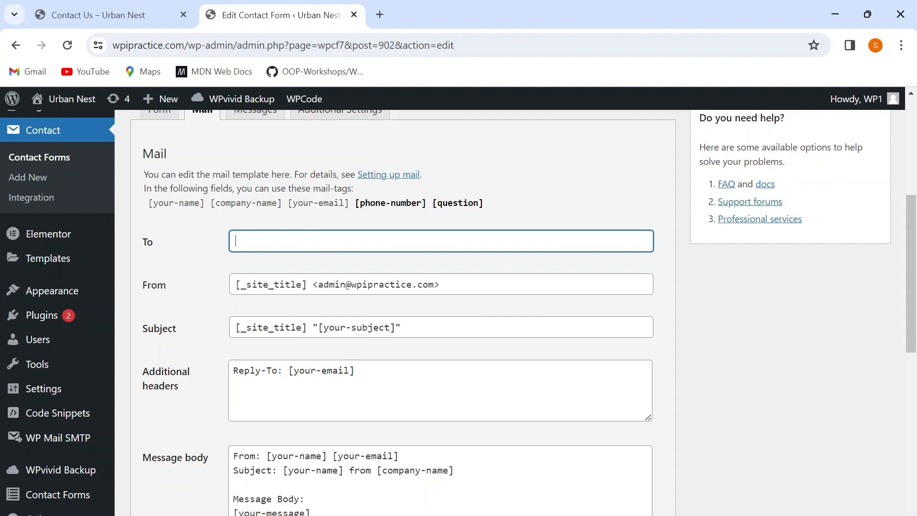
{"action": "type", "text": "wp"}
{"action": "key", "text": "BackSpace"}
{"action": "key", "text": "BackSpace"}
{"action": "type", "text": "contact"}
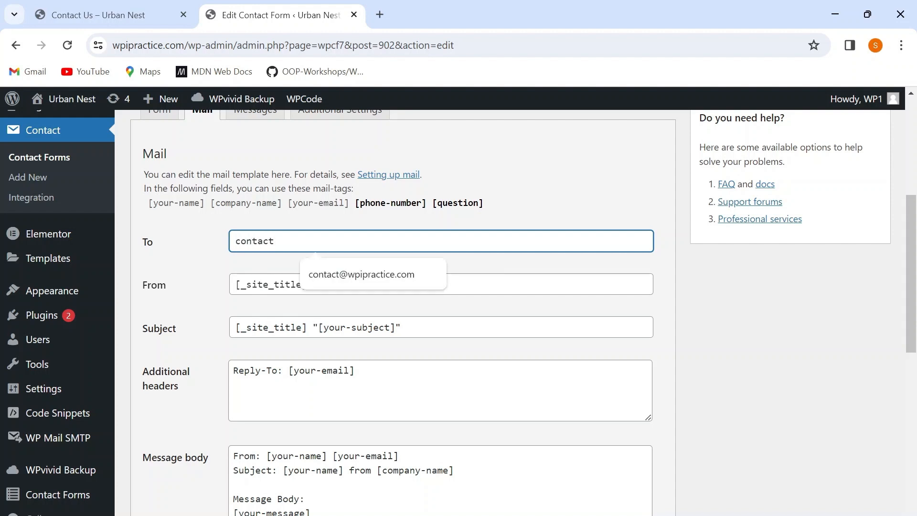
{"action": "left_click", "coordinate": [351, 274]}
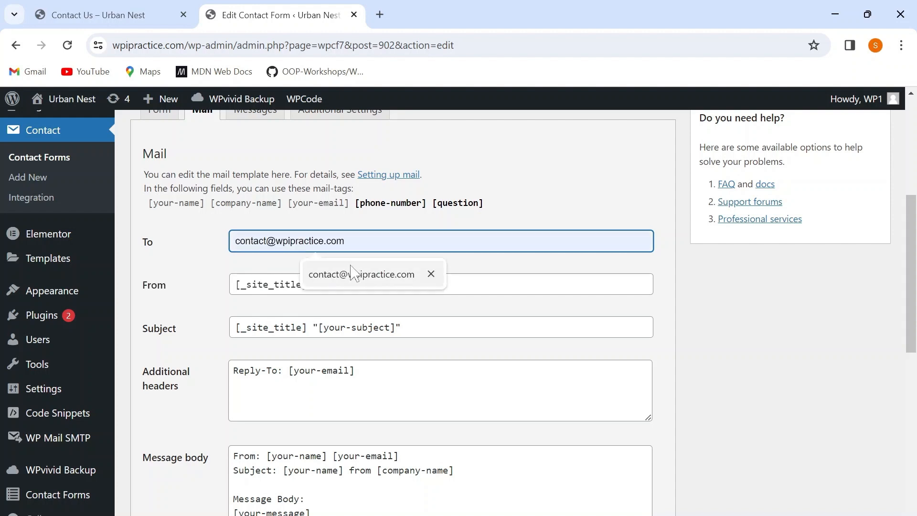
{"action": "left_click", "coordinate": [352, 275]}
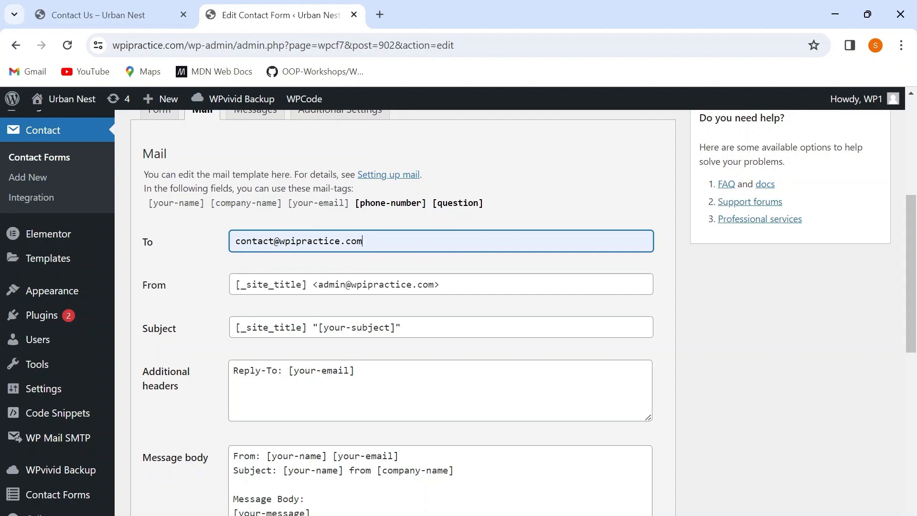
{"action": "key", "text": "BackSpace"}
{"action": "key", "text": "BackSpace"}
{"action": "key", "text": "BackSpace"}
{"action": "key", "text": "BackSpace"}
{"action": "key", "text": "BackSpace"}
{"action": "key", "text": "BackSpace"}
{"action": "key", "text": "BackSpace"}
{"action": "key", "text": "BackSpace"}
{"action": "key", "text": "BackSpace"}
{"action": "key", "text": "BackSpace"}
{"action": "key", "text": "BackSpace"}
{"action": "key", "text": "BackSpace"}
{"action": "key", "text": "BackSpace"}
{"action": "key", "text": "BackSpace"}
{"action": "key", "text": "BackSpace"}
{"action": "key", "text": "BackSpace"}
{"action": "key", "text": "BackSpace"}
{"action": "key", "text": "BackSpace"}
{"action": "key", "text": "BackSpace"}
{"action": "key", "text": "BackSpace"}
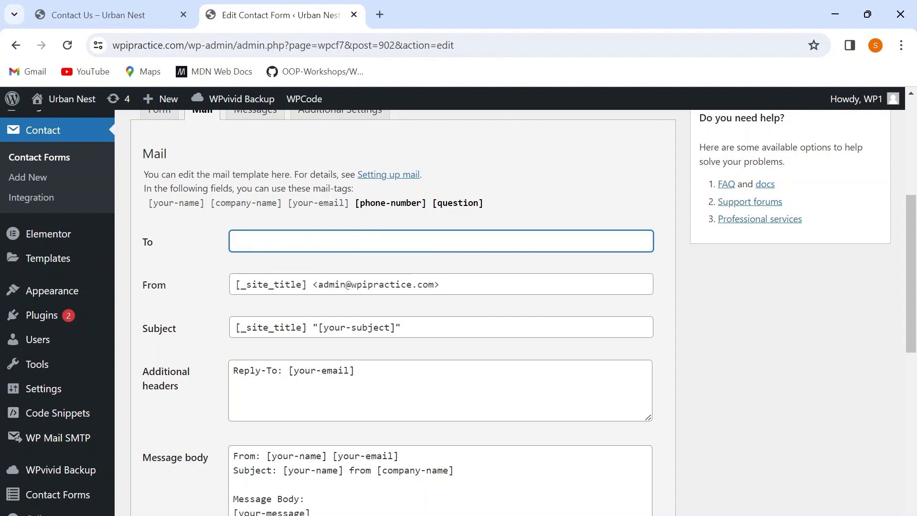
{"action": "left_click", "coordinate": [352, 243]}
{"action": "left_click", "coordinate": [348, 406]}
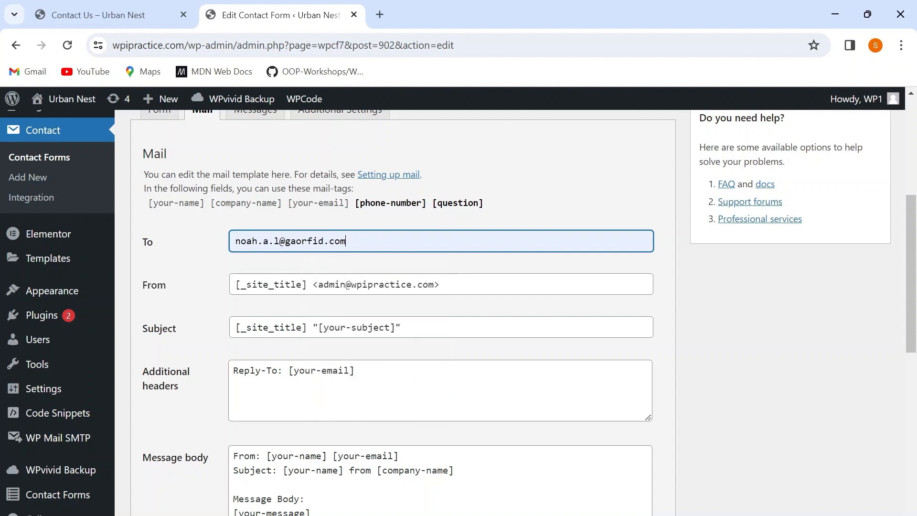
{"action": "key", "text": "BackSpace"}
{"action": "key", "text": "BackSpace"}
{"action": "key", "text": "BackSpace"}
{"action": "key", "text": "BackSpace"}
{"action": "key", "text": "BackSpace"}
{"action": "key", "text": "BackSpace"}
{"action": "key", "text": "BackSpace"}
{"action": "key", "text": "BackSpace"}
{"action": "key", "text": "BackSpace"}
{"action": "key", "text": "BackSpace"}
{"action": "key", "text": "BackSpace"}
{"action": "key", "text": "BackSpace"}
{"action": "key", "text": "BackSpace"}
{"action": "key", "text": "BackSpace"}
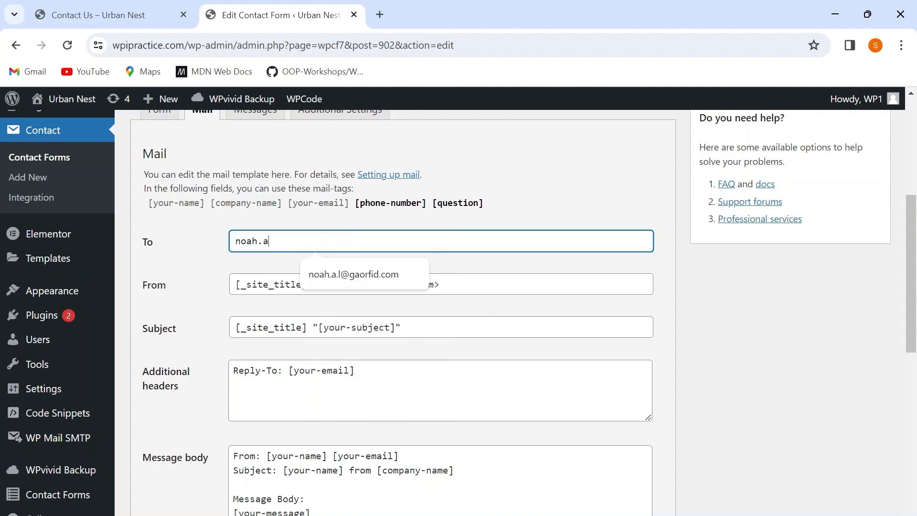
{"action": "key", "text": "BackSpace"}
{"action": "key", "text": "BackSpace"}
{"action": "key", "text": "BackSpace"}
{"action": "key", "text": "BackSpace"}
{"action": "key", "text": "BackSpace"}
{"action": "key", "text": "BackSpace"}
Set the mail template's To field to the recipient's Gmail address and the From field to the contact account's address.
{"action": "left_click", "coordinate": [352, 243]}
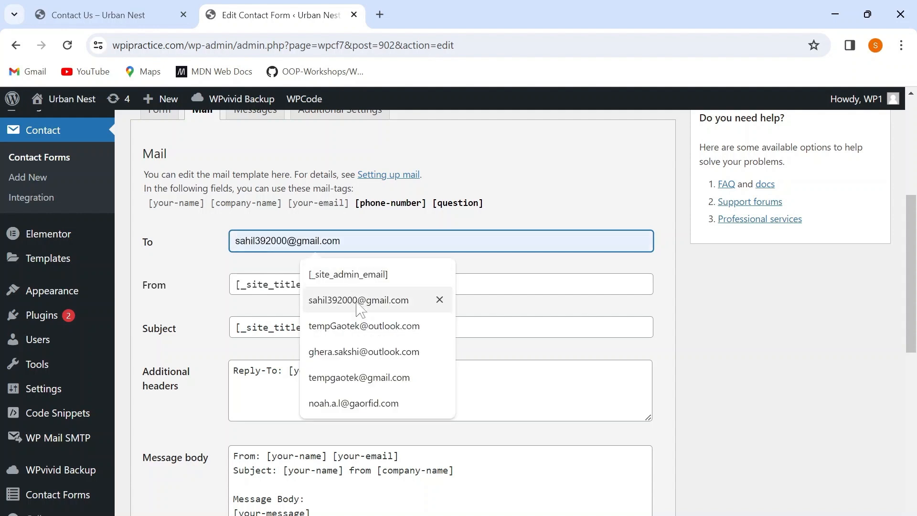
{"action": "left_click", "coordinate": [359, 377]}
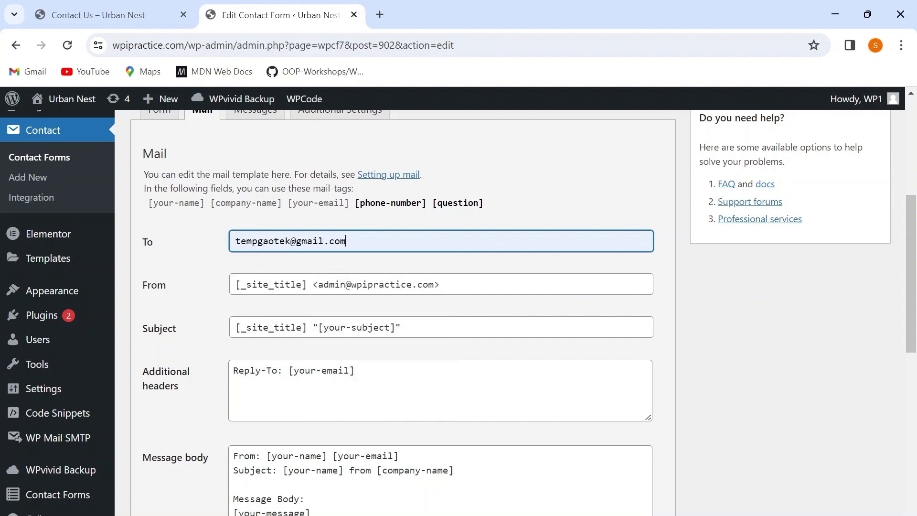
{"action": "scroll", "coordinate": [348, 246], "scroll_direction": "down", "scroll_amount": 3}
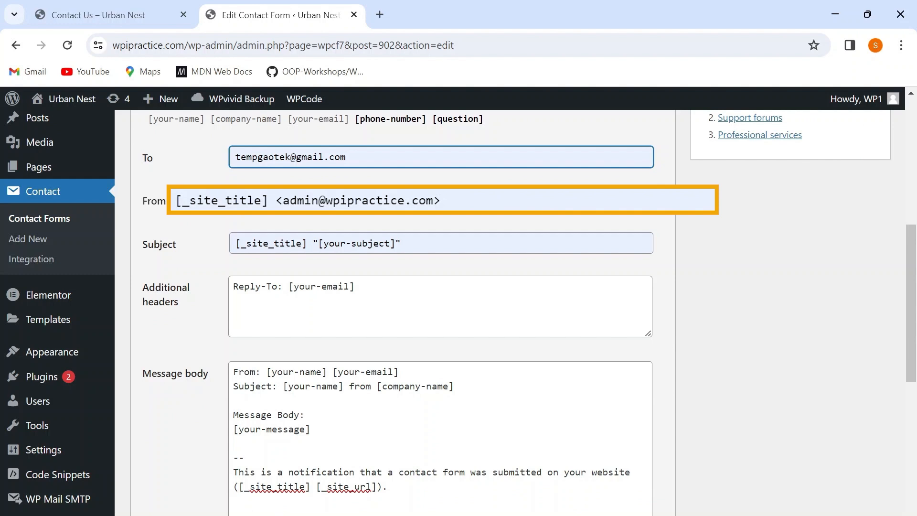
{"action": "left_click", "coordinate": [440, 200]}
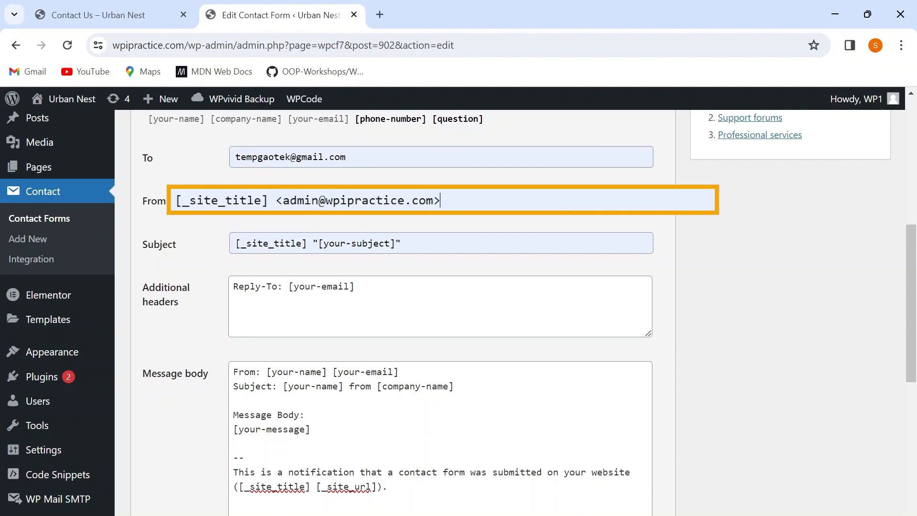
{"action": "key", "text": "BackSpace"}
{"action": "key", "text": "BackSpace"}
{"action": "key", "text": "BackSpace"}
{"action": "key", "text": "BackSpace"}
{"action": "key", "text": "BackSpace"}
{"action": "key", "text": "BackSpace"}
{"action": "key", "text": "BackSpace"}
{"action": "key", "text": "BackSpace"}
{"action": "key", "text": "BackSpace"}
{"action": "key", "text": "BackSpace"}
{"action": "key", "text": "BackSpace"}
{"action": "key", "text": "BackSpace"}
{"action": "key", "text": "BackSpace"}
{"action": "key", "text": "BackSpace"}
{"action": "key", "text": "BackSpace"}
{"action": "key", "text": "BackSpace"}
{"action": "key", "text": "BackSpace"}
{"action": "key", "text": "BackSpace"}
{"action": "key", "text": "BackSpace"}
{"action": "key", "text": "BackSpace"}
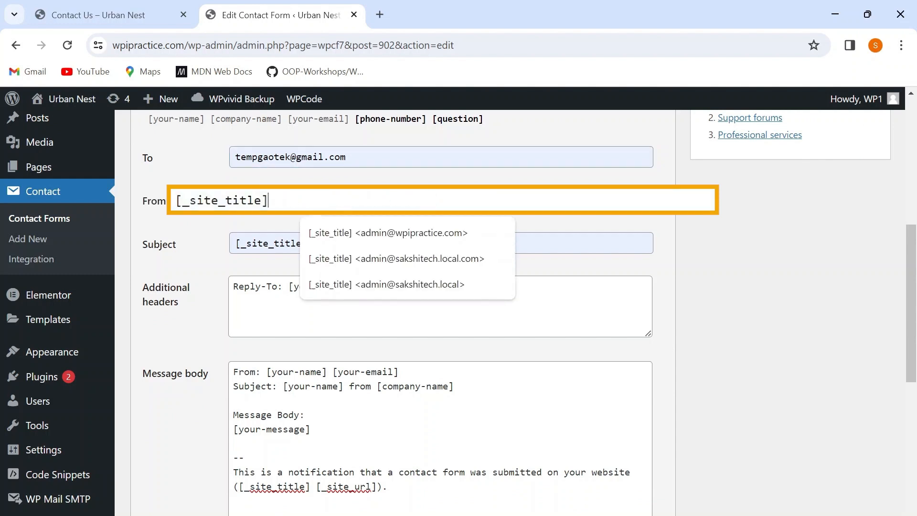
{"action": "type", "text": "contac"}
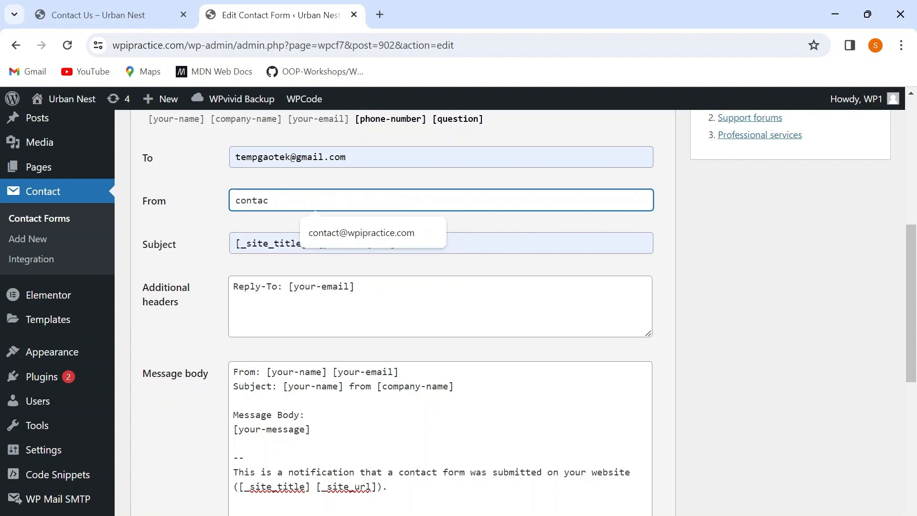
{"action": "left_click", "coordinate": [399, 229]}
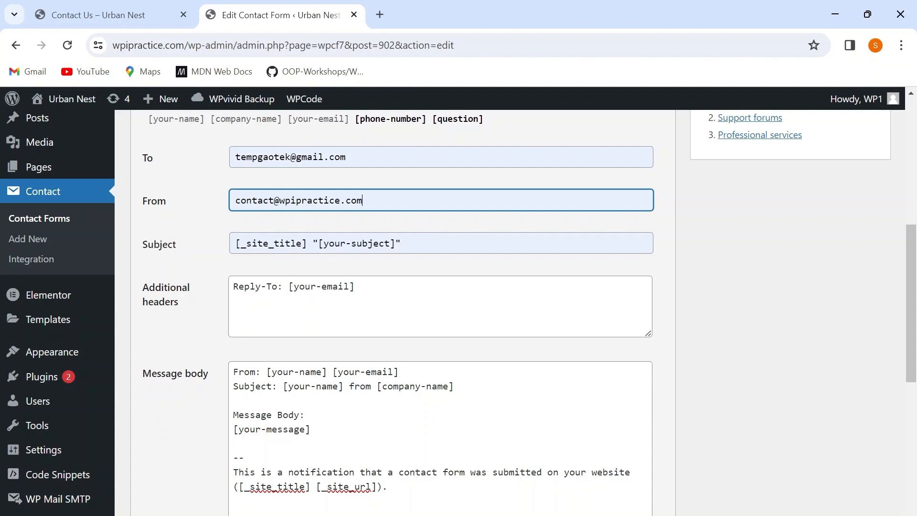
Replace the mail template's Subject with "[your-name] from [company-name]", reusing the listed mail-tags.
{"action": "scroll", "coordinate": [245, 250], "scroll_direction": "up", "scroll_amount": 1}
{"action": "scroll", "coordinate": [263, 246], "scroll_direction": "up", "scroll_amount": 1}
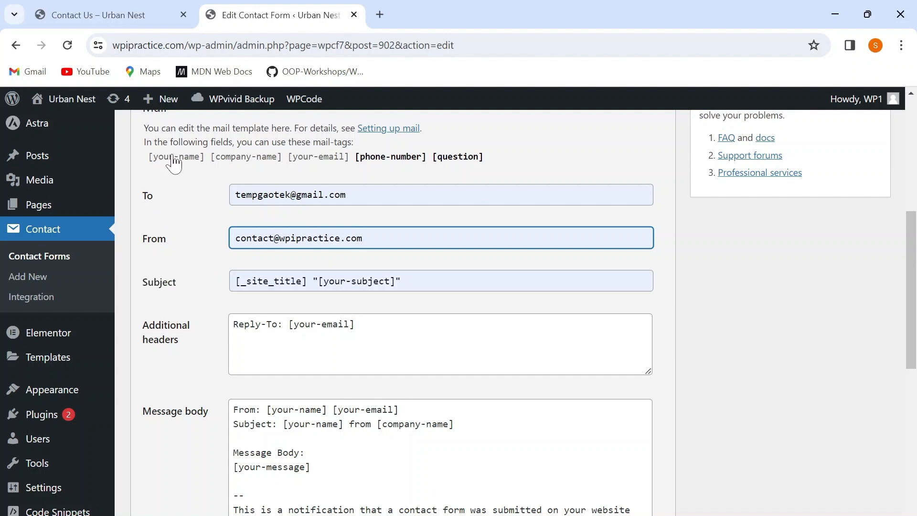
{"action": "left_click", "coordinate": [445, 280]}
{"action": "key", "text": "BackSpace"}
{"action": "key", "text": "BackSpace"}
{"action": "key", "text": "BackSpace"}
{"action": "key", "text": "BackSpace"}
{"action": "key", "text": "BackSpace"}
{"action": "key", "text": "BackSpace"}
{"action": "key", "text": "BackSpace"}
{"action": "key", "text": "BackSpace"}
{"action": "key", "text": "BackSpace"}
{"action": "key", "text": "BackSpace"}
{"action": "key", "text": "BackSpace"}
{"action": "key", "text": "BackSpace"}
{"action": "key", "text": "BackSpace"}
{"action": "key", "text": "BackSpace"}
{"action": "key", "text": "BackSpace"}
{"action": "key", "text": "BackSpace"}
{"action": "key", "text": "BackSpace"}
{"action": "key", "text": "BackSpace"}
{"action": "key", "text": "BackSpace"}
{"action": "key", "text": "BackSpace"}
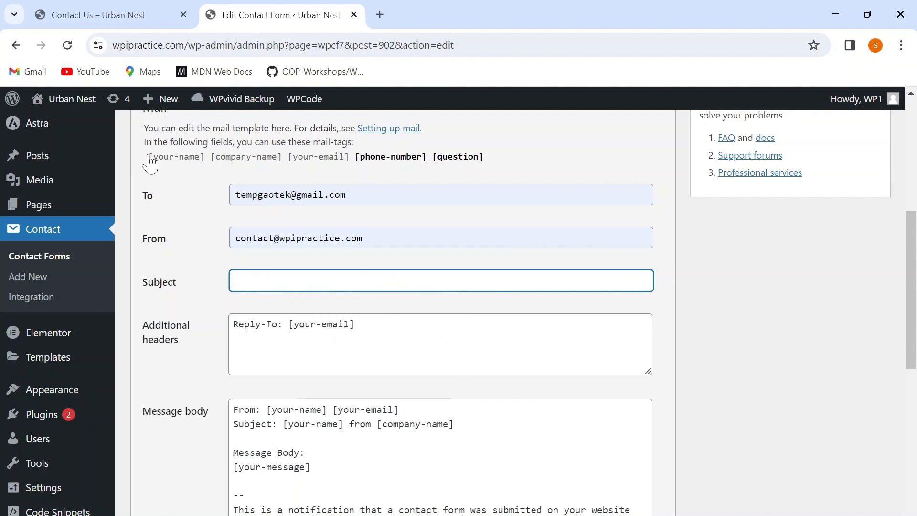
{"action": "left_click_drag", "start_coordinate": [149, 157], "coordinate": [282, 144]}
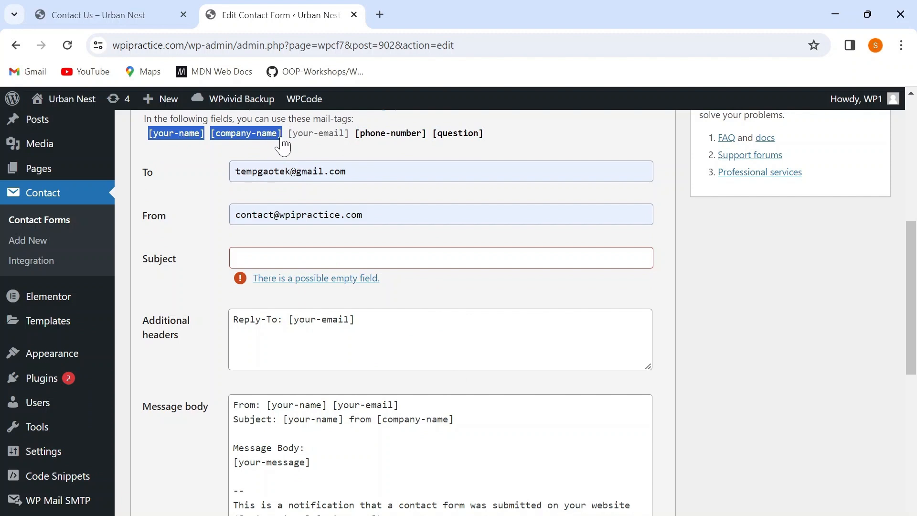
{"action": "left_click", "coordinate": [293, 257]}
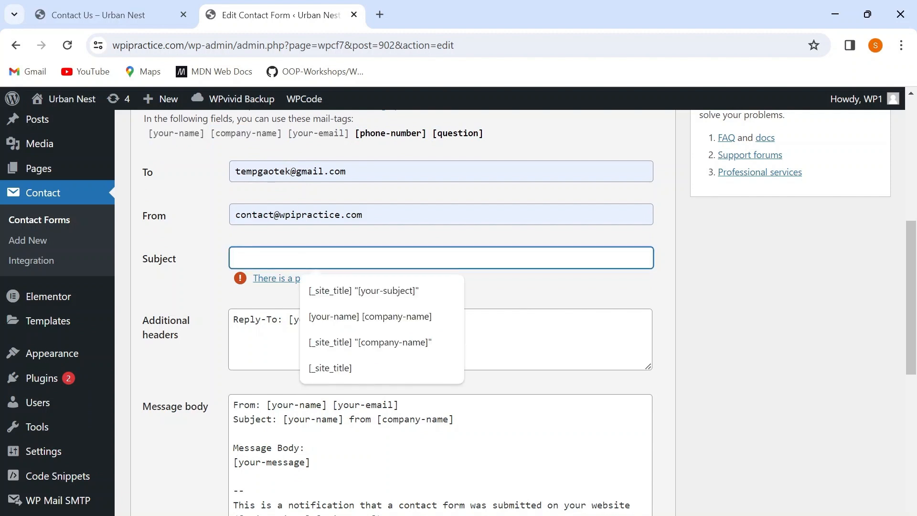
{"action": "type", "text": "[your-name][company-name]"}
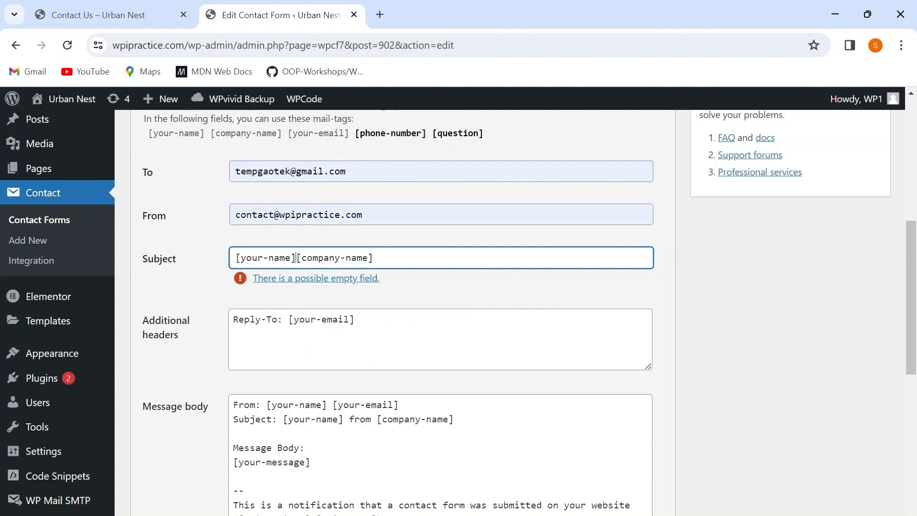
{"action": "type", "text": "from"}
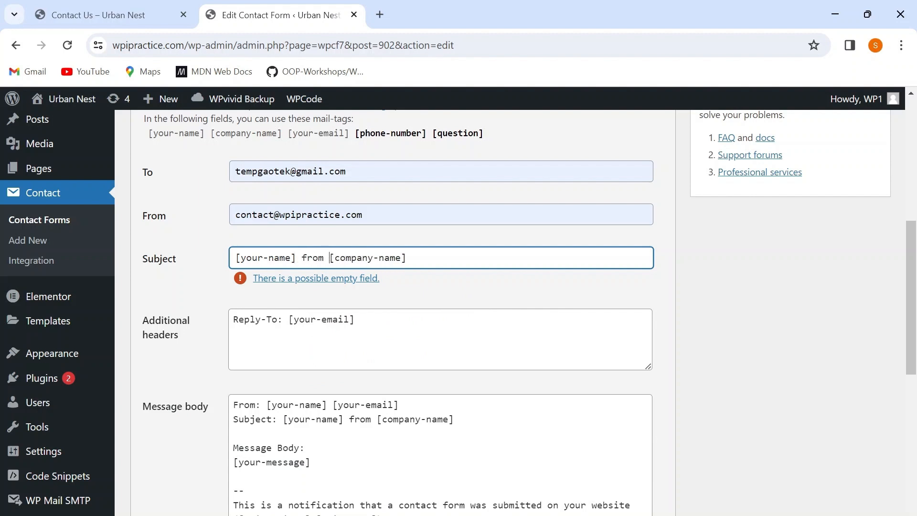
Review the Additional headers and Message body fields, checking which mail-tags the sender, subject and message lines use.
{"action": "left_click", "coordinate": [283, 319]}
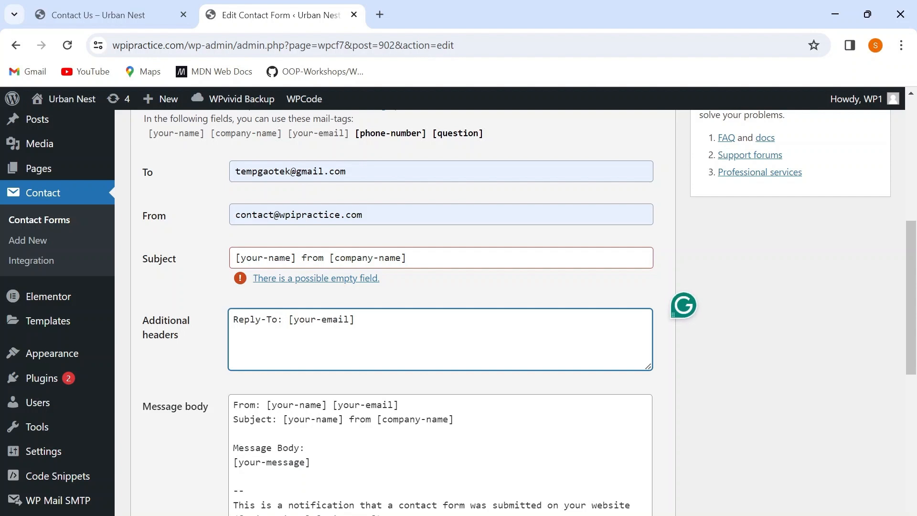
{"action": "scroll", "coordinate": [284, 319], "scroll_direction": "down", "scroll_amount": 1}
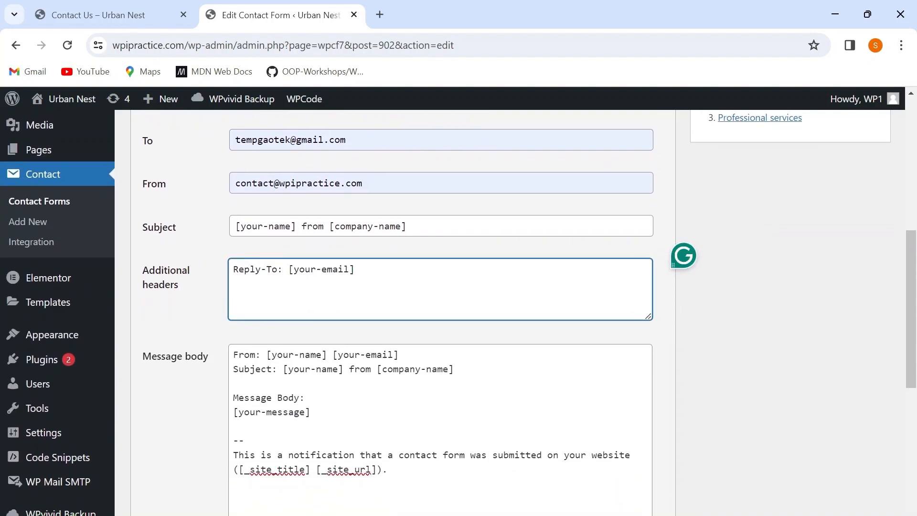
{"action": "scroll", "coordinate": [167, 315], "scroll_direction": "down", "scroll_amount": 1}
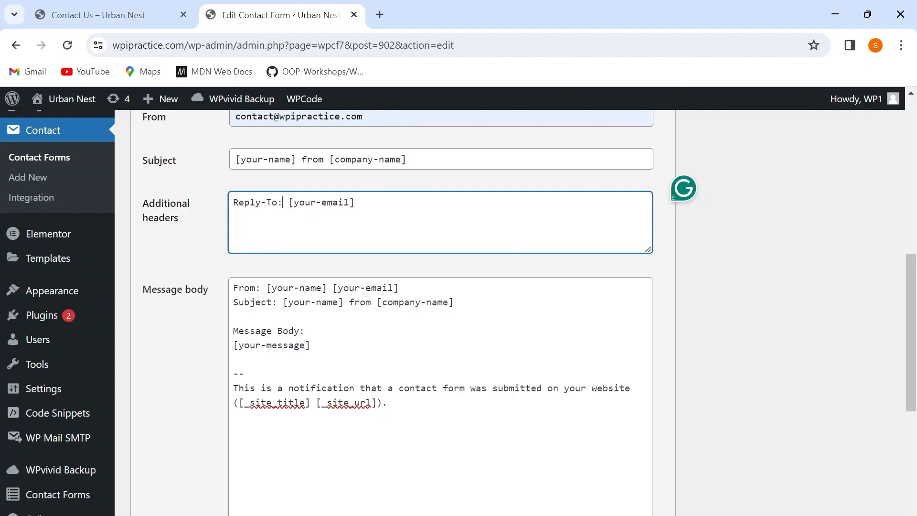
{"action": "scroll", "coordinate": [439, 311], "scroll_direction": "down", "scroll_amount": 2}
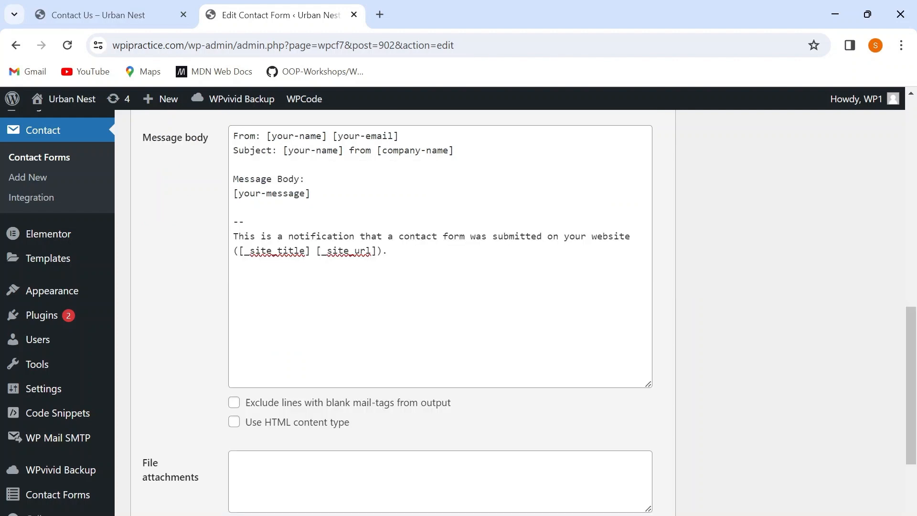
{"action": "left_click", "coordinate": [401, 137]}
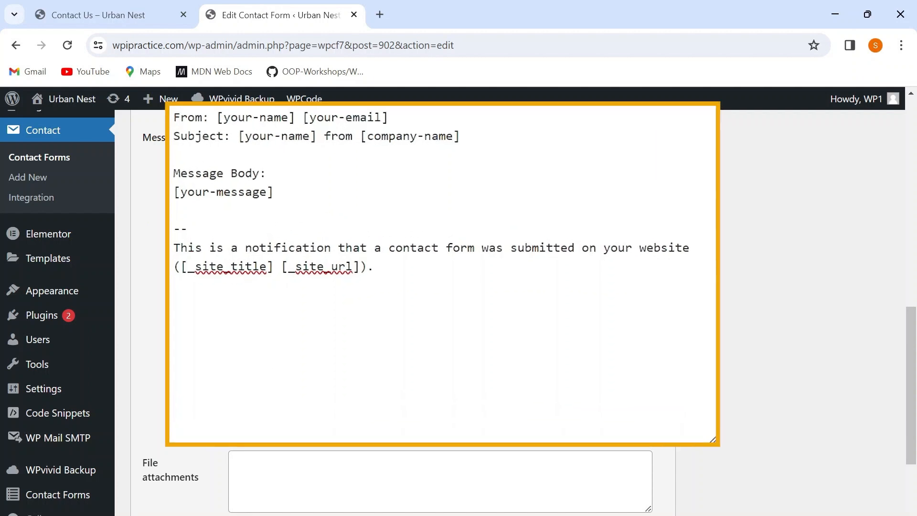
{"action": "left_click", "coordinate": [216, 118]}
{"action": "left_click_drag", "start_coordinate": [216, 117], "coordinate": [466, 136]}
{"action": "left_click", "coordinate": [174, 154]}
{"action": "key", "text": "ctrl+shift+Right"}
{"action": "key", "text": "ctrl+shift+Right"}
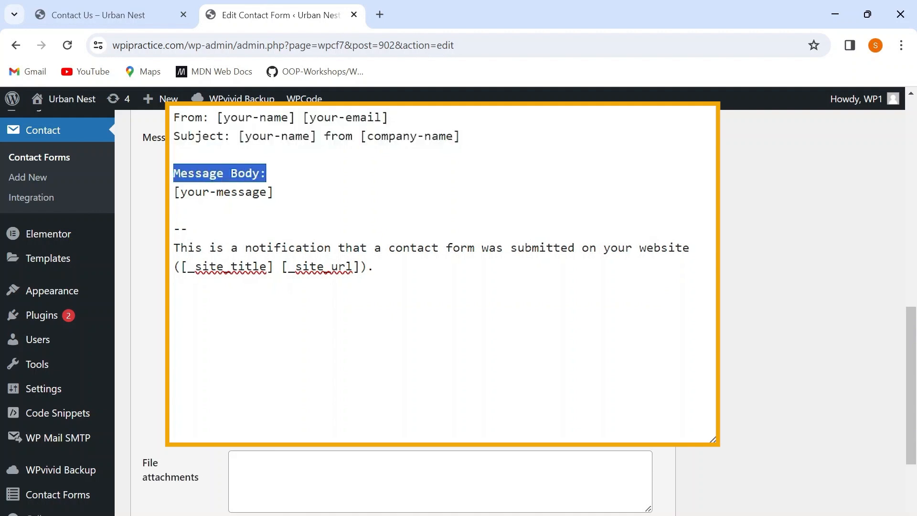
{"action": "left_click", "coordinate": [267, 174]}
{"action": "left_click", "coordinate": [174, 210]}
Delete the [your-message] tag beneath the Message Body line in the mail template.
{"action": "left_click", "coordinate": [274, 192]}
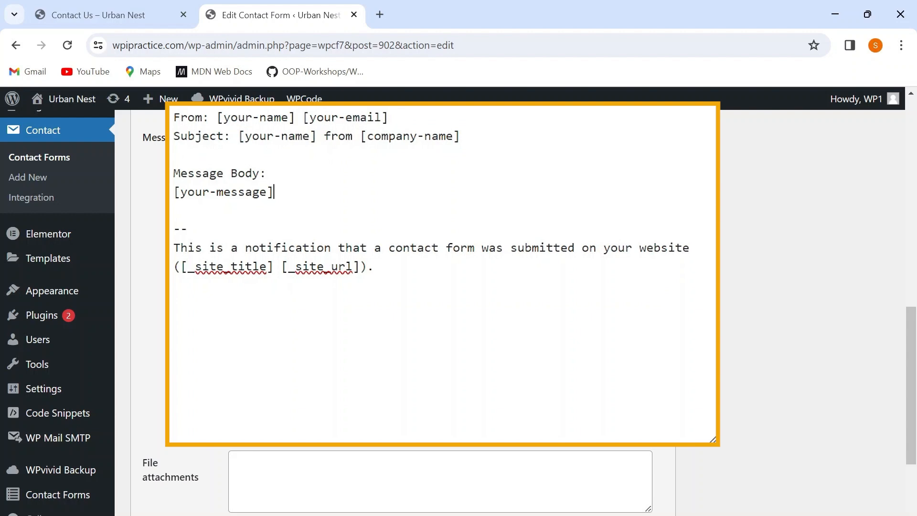
{"action": "key", "text": "BackSpace"}
{"action": "key", "text": "BackSpace"}
{"action": "key", "text": "BackSpace"}
{"action": "key", "text": "BackSpace"}
{"action": "key", "text": "BackSpace"}
{"action": "key", "text": "BackSpace"}
{"action": "key", "text": "BackSpace"}
{"action": "key", "text": "BackSpace"}
{"action": "key", "text": "BackSpace"}
{"action": "key", "text": "BackSpace"}
{"action": "key", "text": "BackSpace"}
{"action": "key", "text": "BackSpace"}
{"action": "key", "text": "BackSpace"}
{"action": "key", "text": "BackSpace"}
{"action": "key", "text": "BackSpace"}
{"action": "key", "text": "BackSpace"}
Copy all five available mail-tags, from [your-name] through [question], into the message body beneath the Message Body line.
{"action": "scroll", "coordinate": [440, 286], "scroll_direction": "up", "scroll_amount": 1}
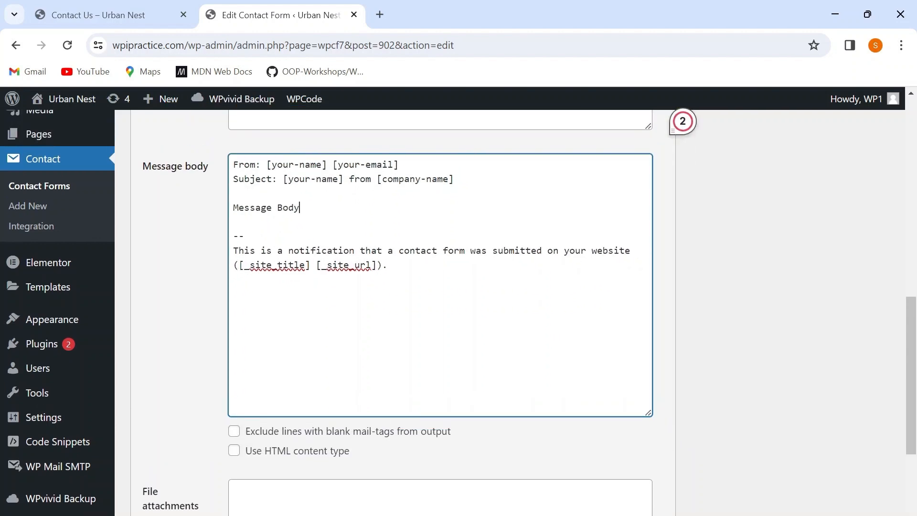
{"action": "scroll", "coordinate": [673, 158], "scroll_direction": "up", "scroll_amount": 8}
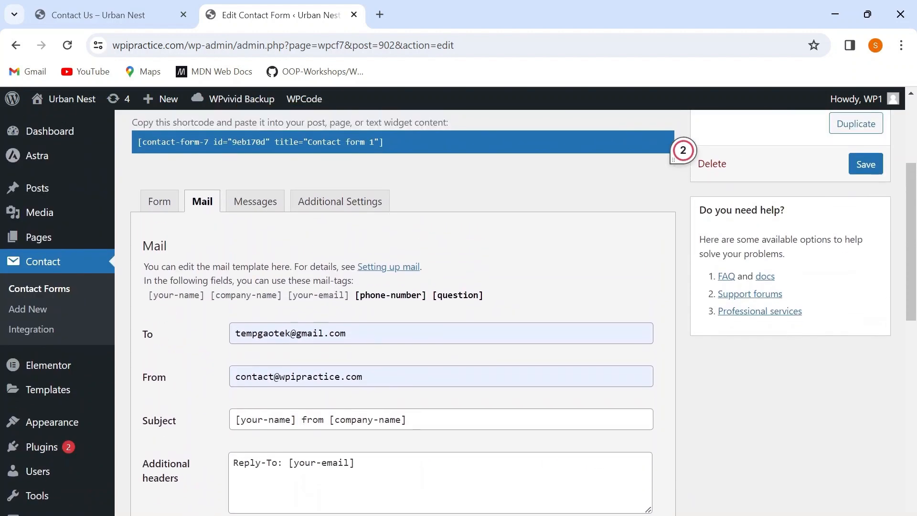
{"action": "left_click_drag", "start_coordinate": [149, 297], "coordinate": [485, 301]}
{"action": "scroll", "coordinate": [488, 302], "scroll_direction": "down", "scroll_amount": 7}
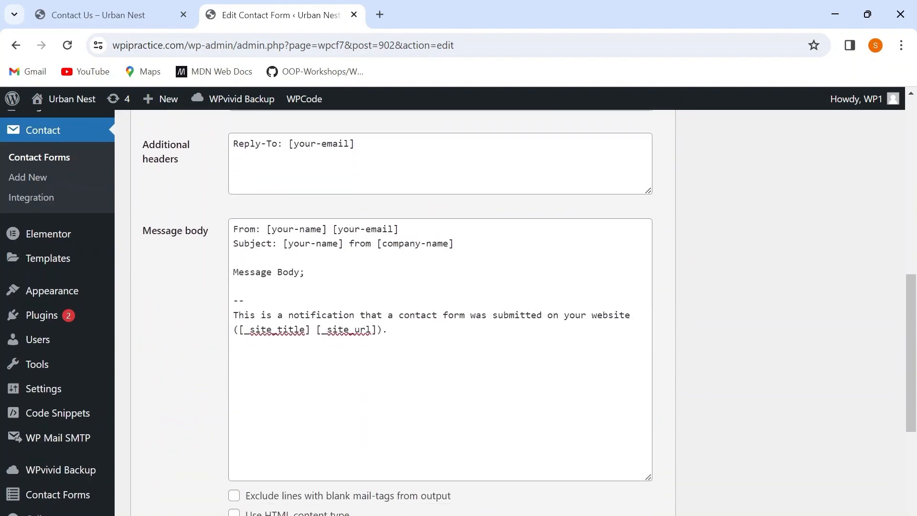
{"action": "left_click", "coordinate": [234, 284]}
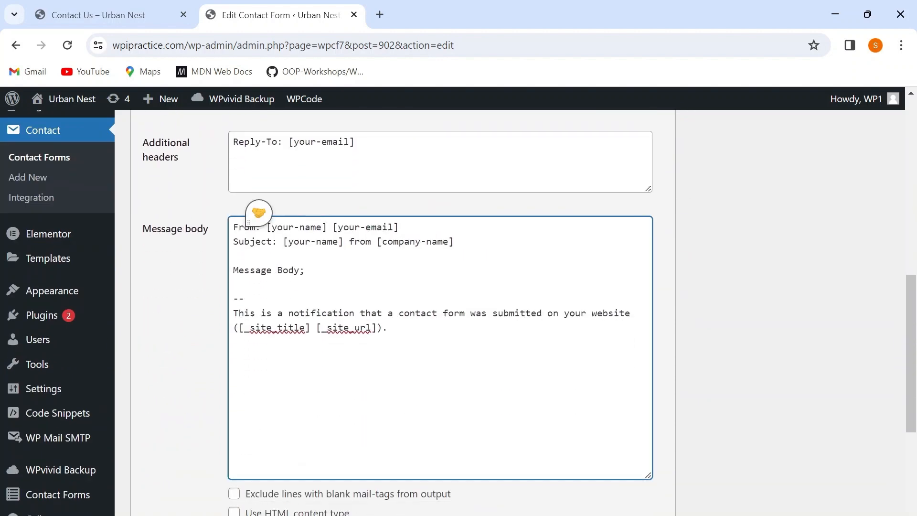
{"action": "type", "text": "[your-name][company-name][your-email][phone-number][question]"}
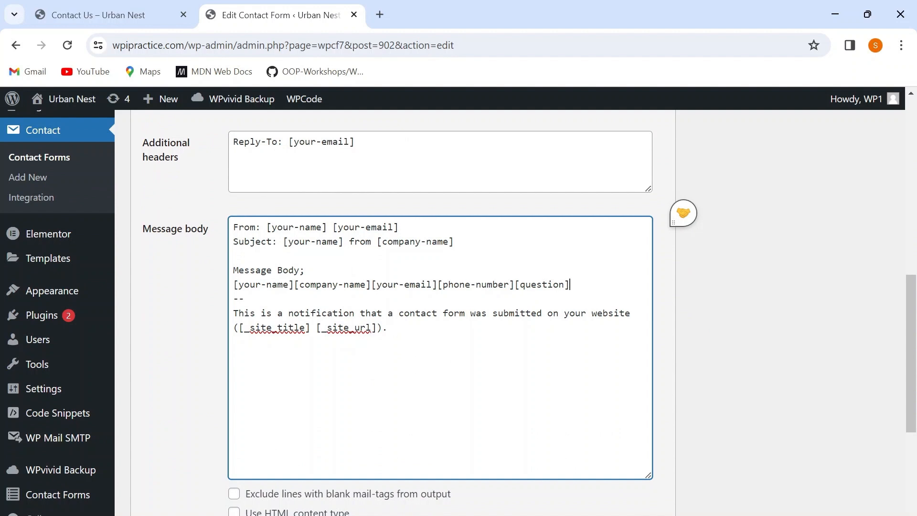
Split the inserted mail-tags in the message body so that each tag sits on its own line.
{"action": "key", "text": "Return"}
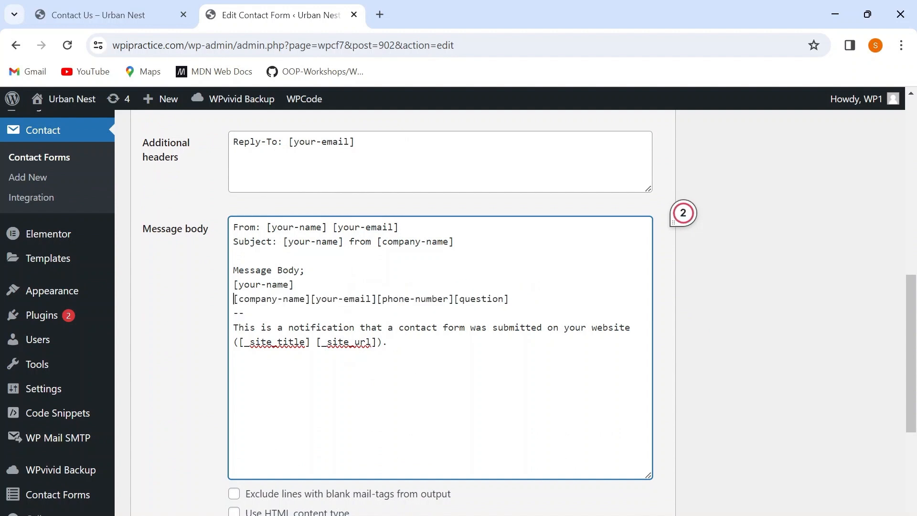
{"action": "key", "text": "Return"}
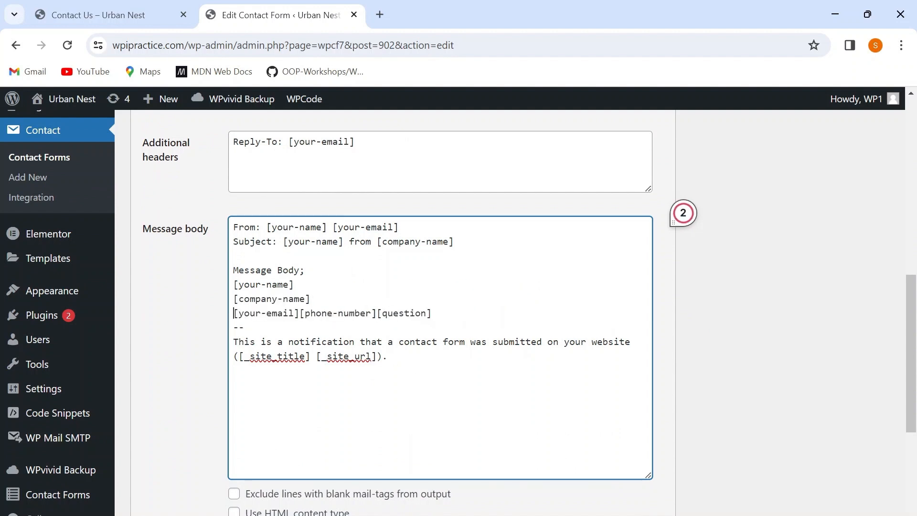
{"action": "key", "text": "Return"}
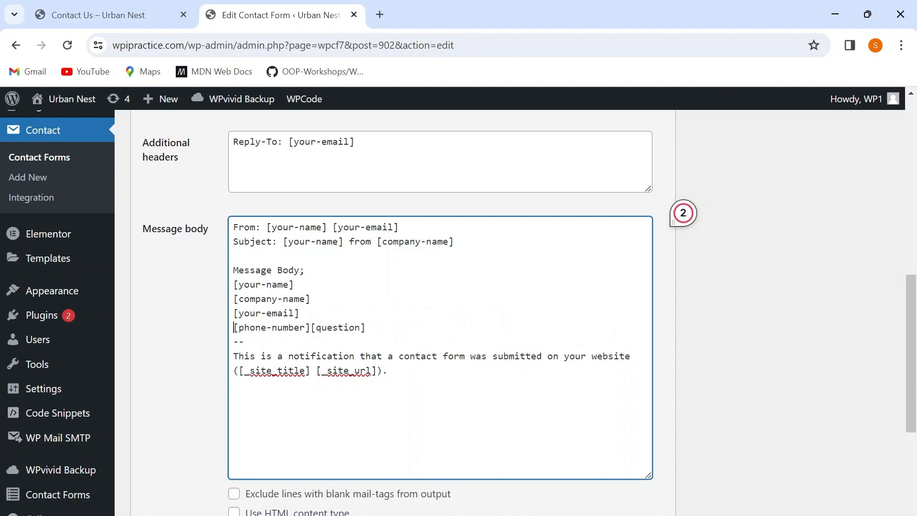
{"action": "key", "text": "Return"}
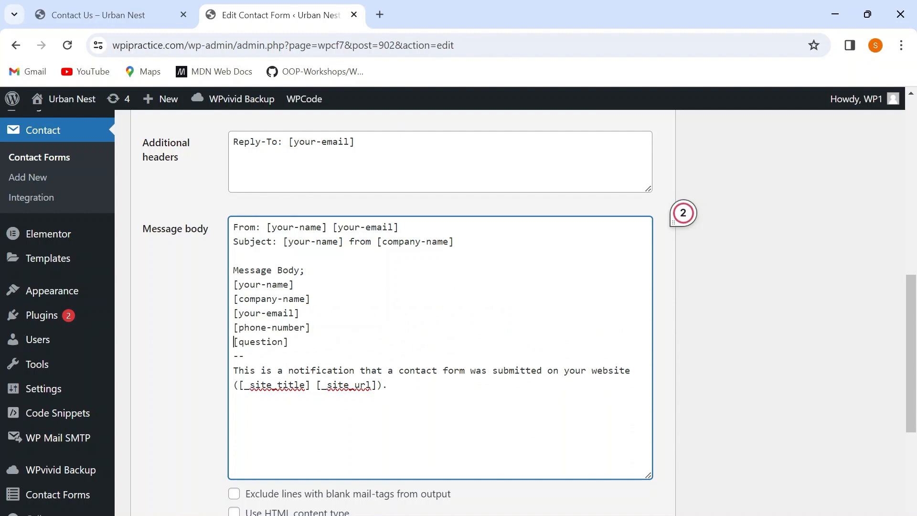
End the "Message Body" line with a colon and put the label "Name:" before the [your-name] tag.
{"action": "key", "text": "BackSpace"}
{"action": "type", "text": ":"}
{"action": "key", "text": "Right"}
{"action": "type", "text": "Name:"}
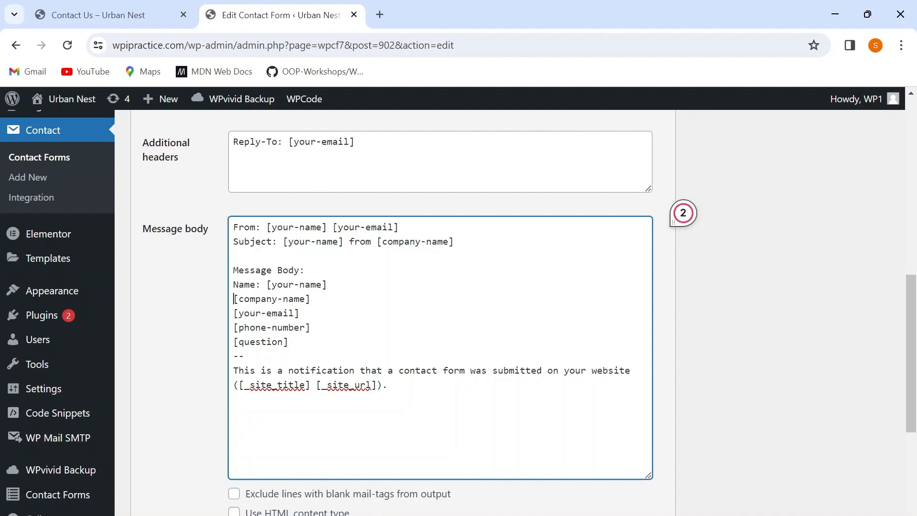
Label the remaining message body tags "Company:", "Email:", "Phone:" and "Question:" in front of their respective mail-tags.
{"action": "key", "text": "Right"}
{"action": "type", "text": "Compan"}
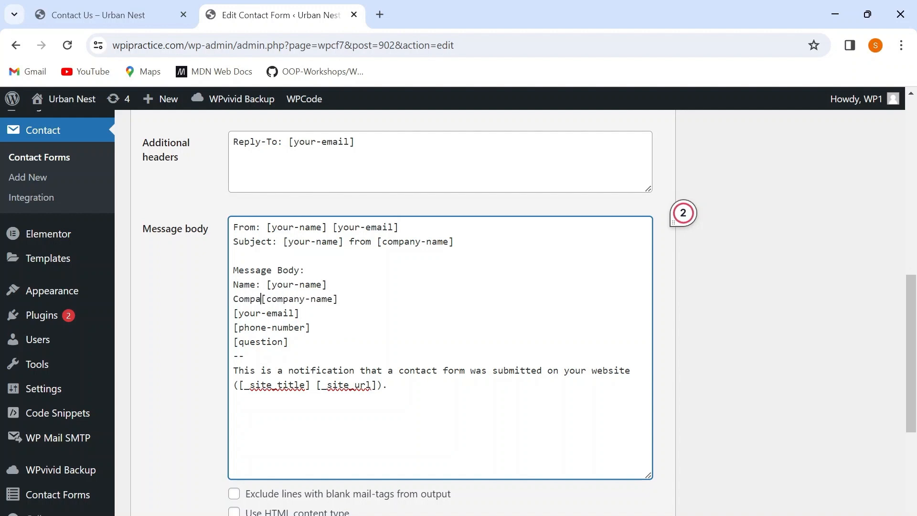
{"action": "type", "text": "y:"}
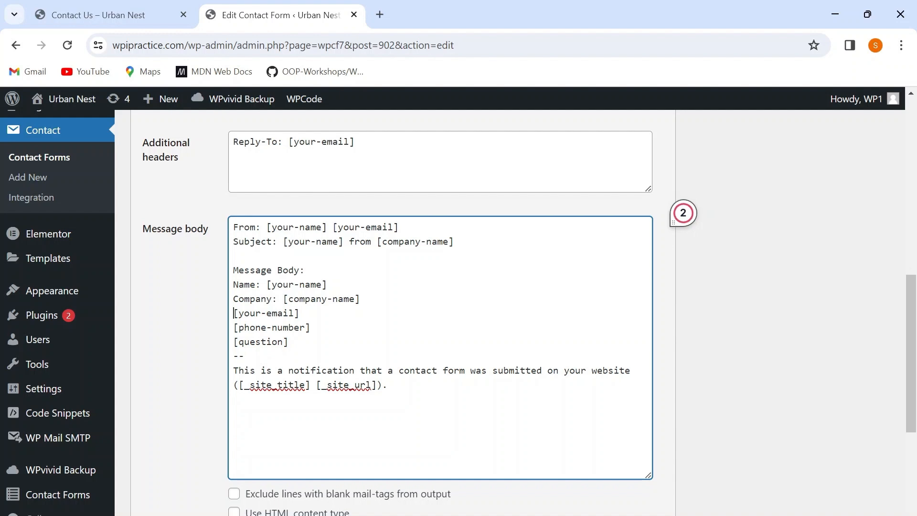
{"action": "type", "text": " Email:"}
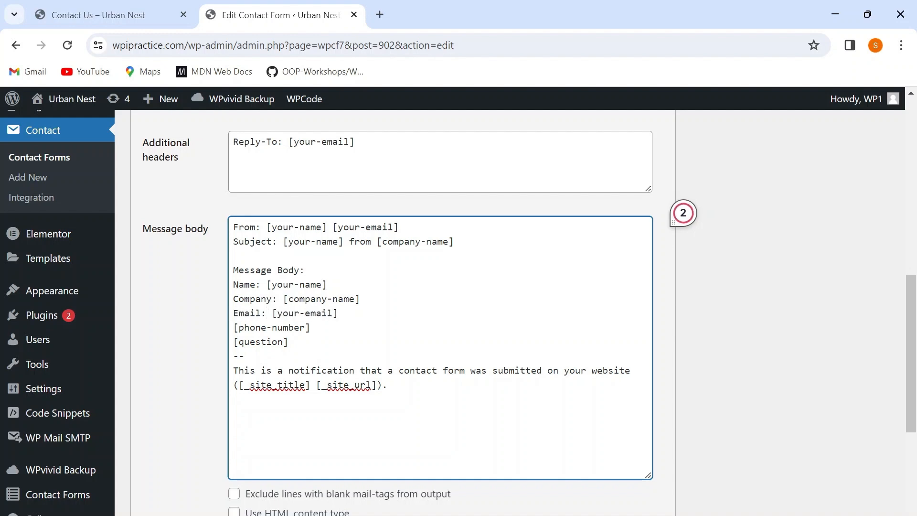
{"action": "type", "text": " Phone"}
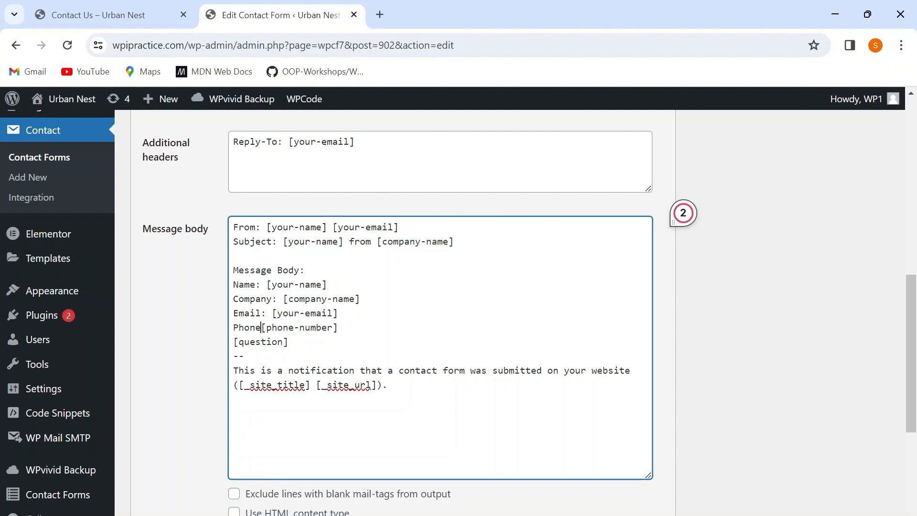
{"action": "type", "text": ": "}
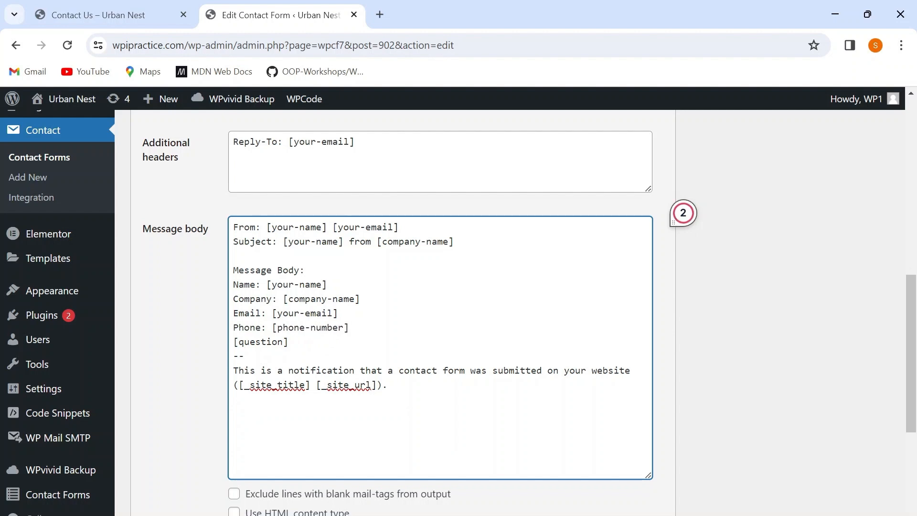
{"action": "type", "text": "Questio"}
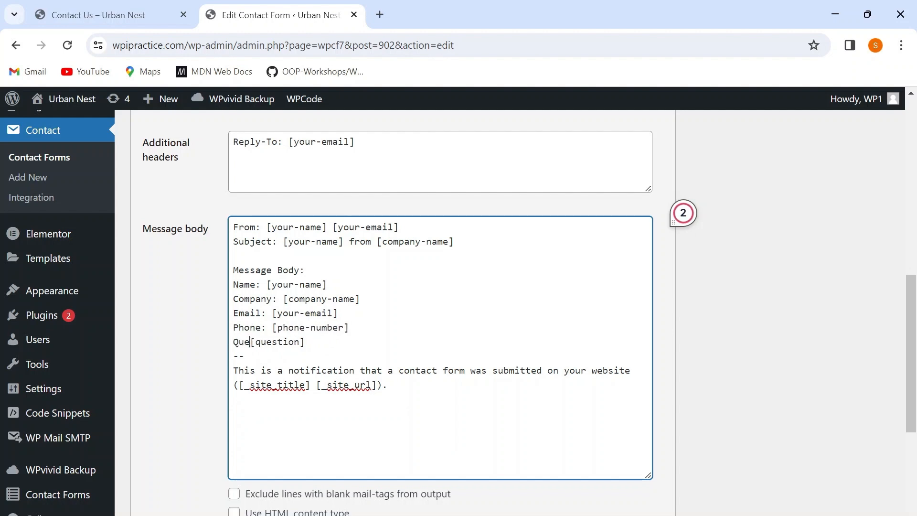
{"action": "type", "text": "n"}
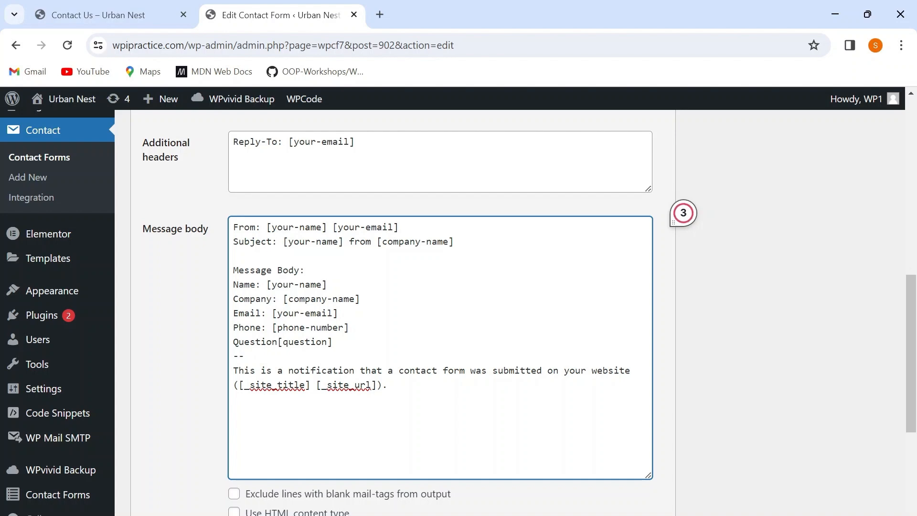
{"action": "type", "text": ":"}
Save the contact form with the edited mail template.
{"action": "scroll", "coordinate": [439, 305], "scroll_direction": "down", "scroll_amount": 5}
{"action": "left_click", "coordinate": [148, 464]}
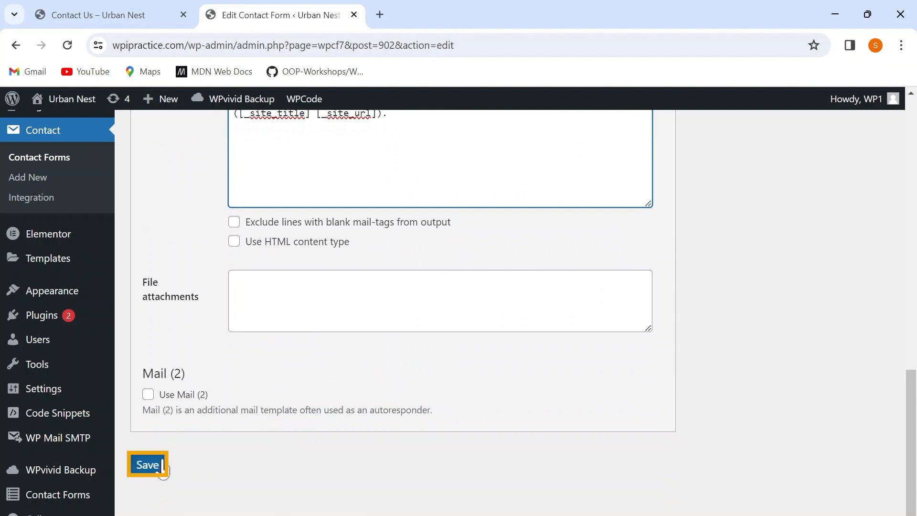
{"action": "left_click", "coordinate": [159, 467]}
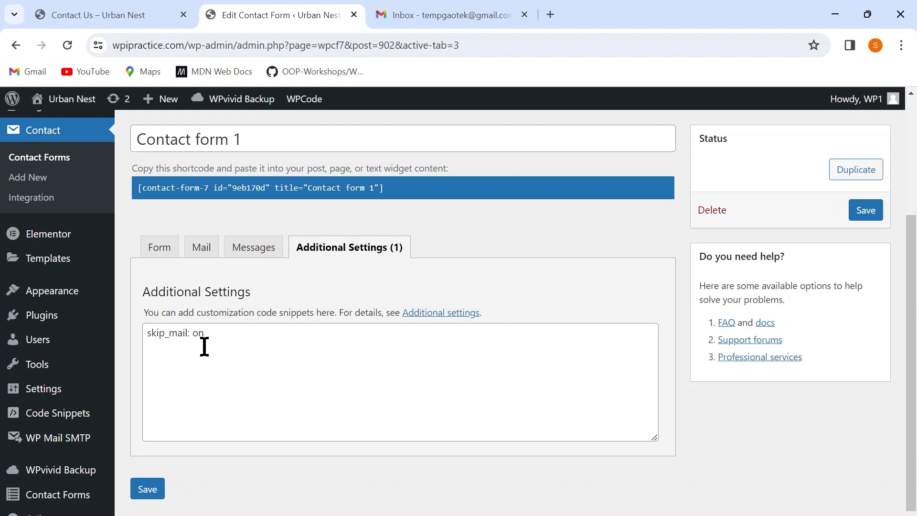
Remove the "skip_mail: on" line from the form's Additional Settings and save the contact form.
{"action": "left_click", "coordinate": [145, 338]}
{"action": "left_click_drag", "start_coordinate": [145, 333], "coordinate": [209, 335]}
{"action": "key", "text": "BackSpace"}
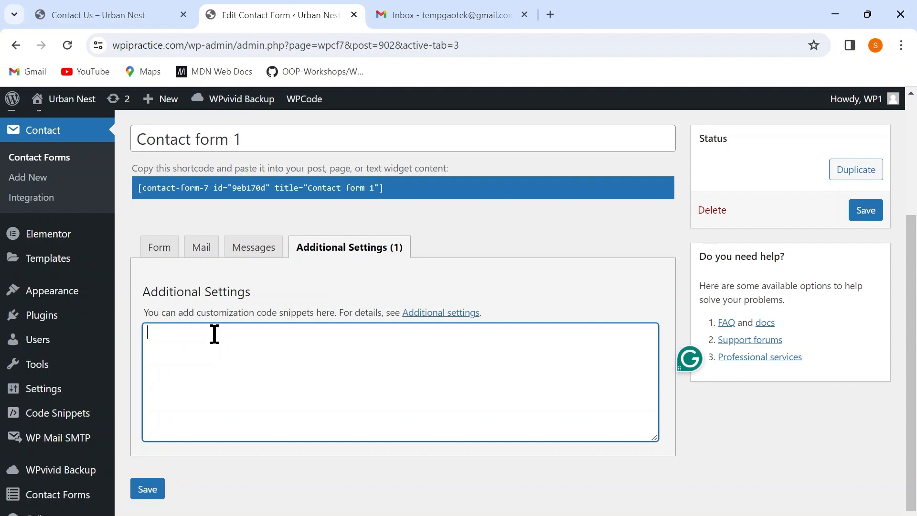
{"action": "left_click", "coordinate": [146, 489]}
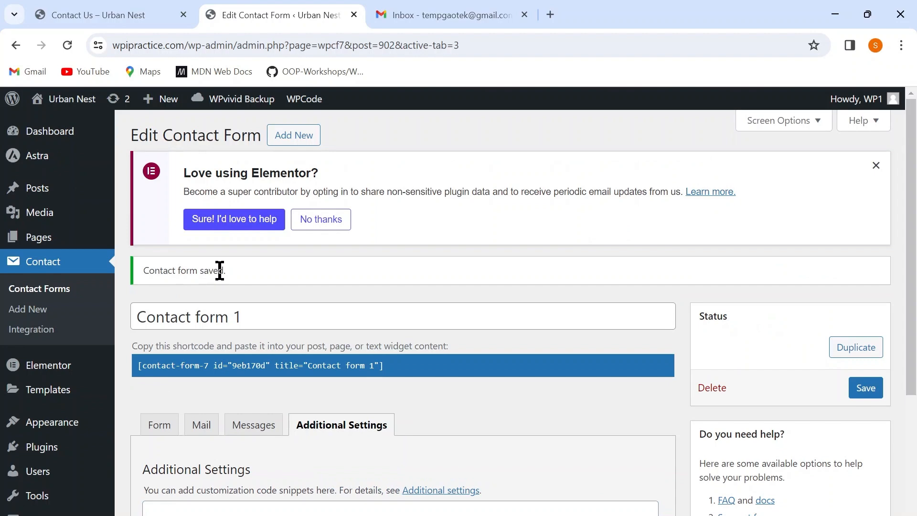
On the website's Contact Us page, fill in the sender's name, company "Example Inc.", email address and phone number from the saved suggestions.
{"action": "left_click", "coordinate": [109, 17]}
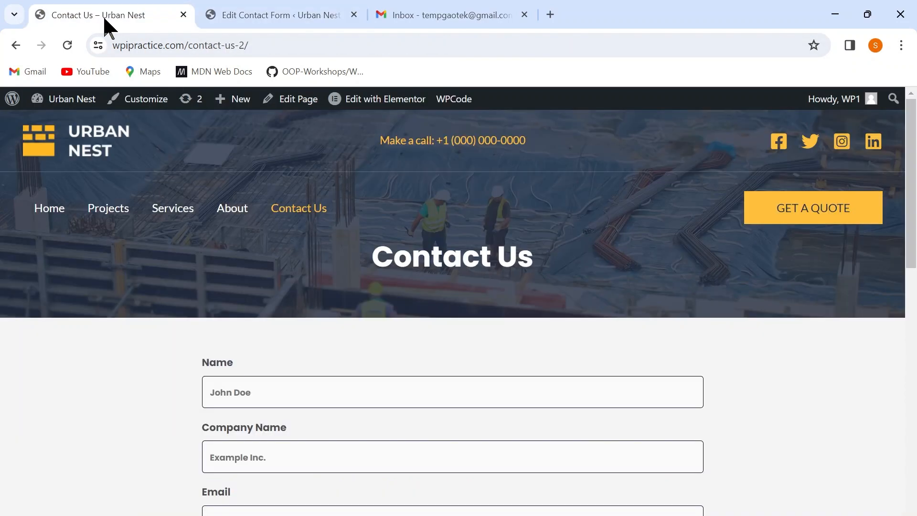
{"action": "scroll", "coordinate": [395, 275], "scroll_direction": "down", "scroll_amount": 3}
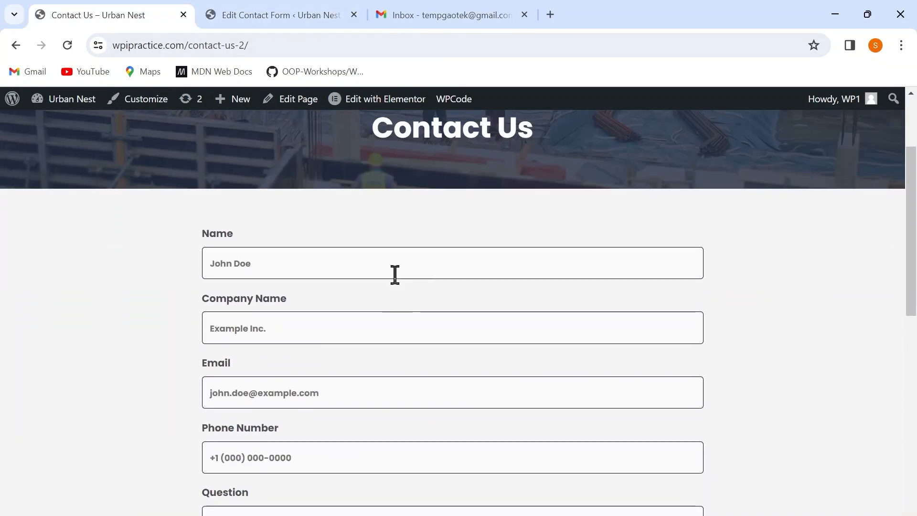
{"action": "left_click", "coordinate": [280, 254]}
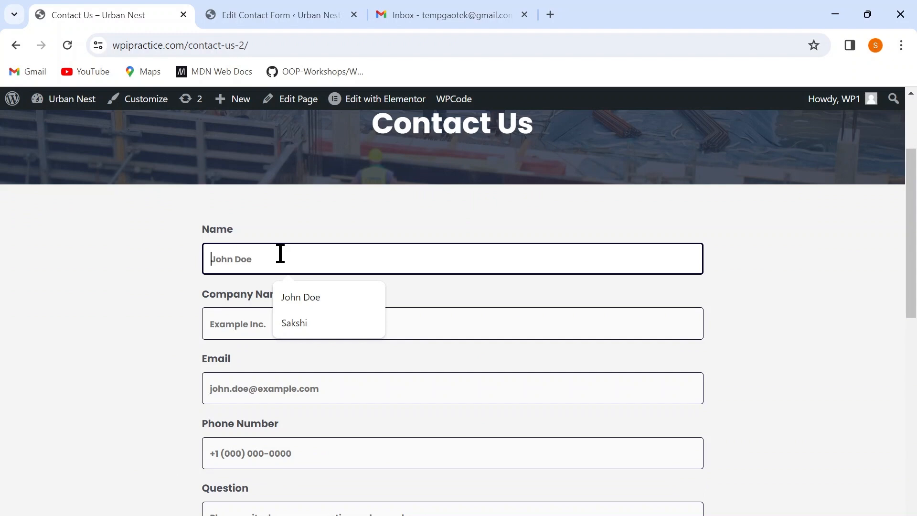
{"action": "left_click", "coordinate": [296, 299]}
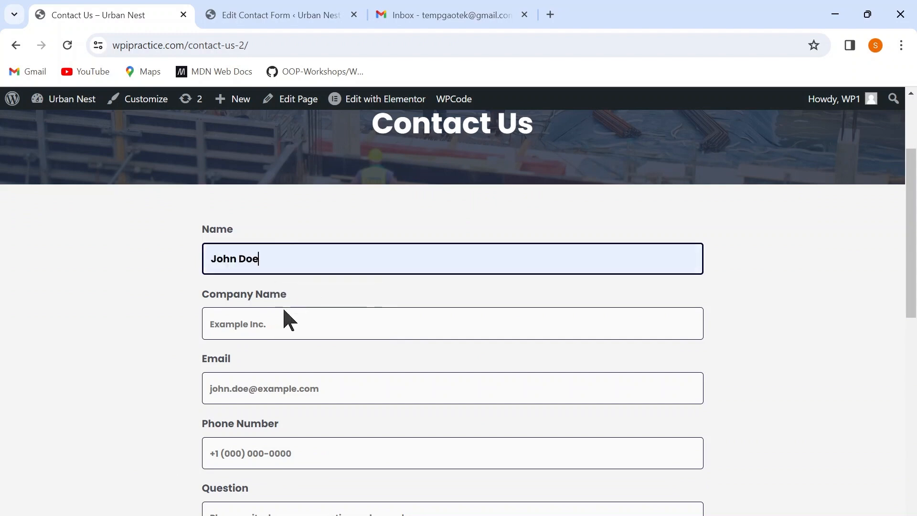
{"action": "left_click", "coordinate": [266, 322]}
{"action": "left_click", "coordinate": [305, 361]}
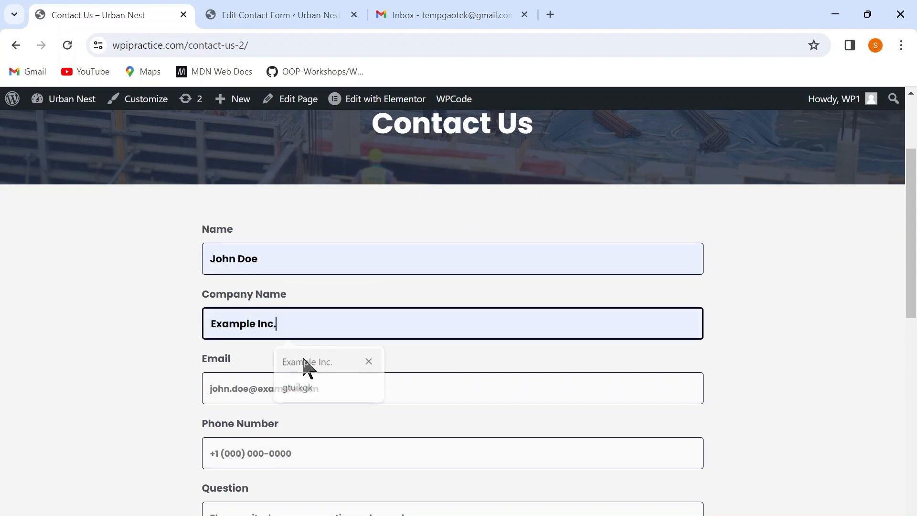
{"action": "left_click", "coordinate": [262, 391]}
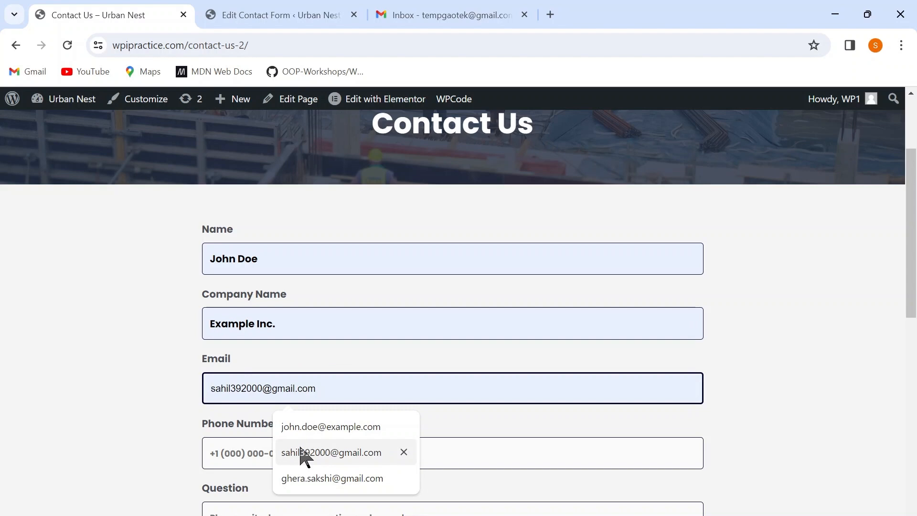
{"action": "left_click", "coordinate": [302, 454]}
{"action": "left_click", "coordinate": [252, 451]}
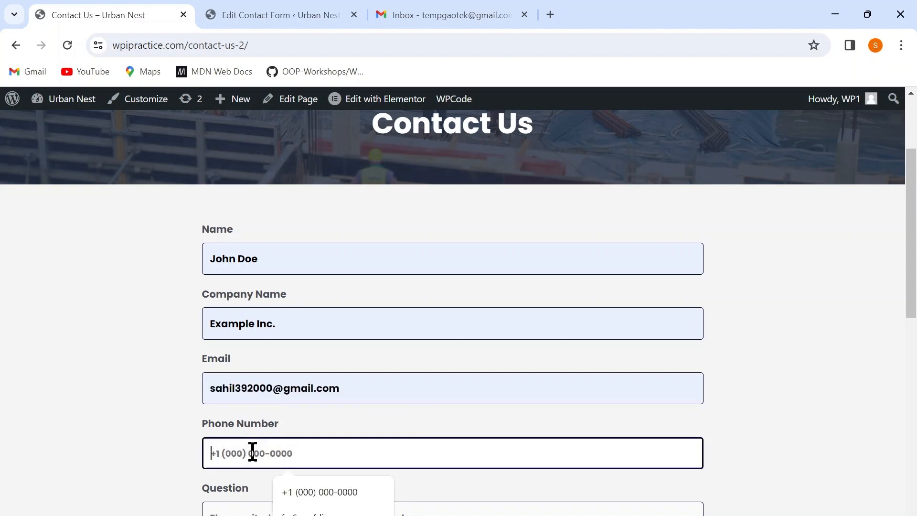
{"action": "left_click", "coordinate": [306, 493]}
Enter the question "Please provide more details about your services?" and submit the contact form.
{"action": "scroll", "coordinate": [303, 488], "scroll_direction": "down", "scroll_amount": 3}
{"action": "left_click", "coordinate": [256, 400]}
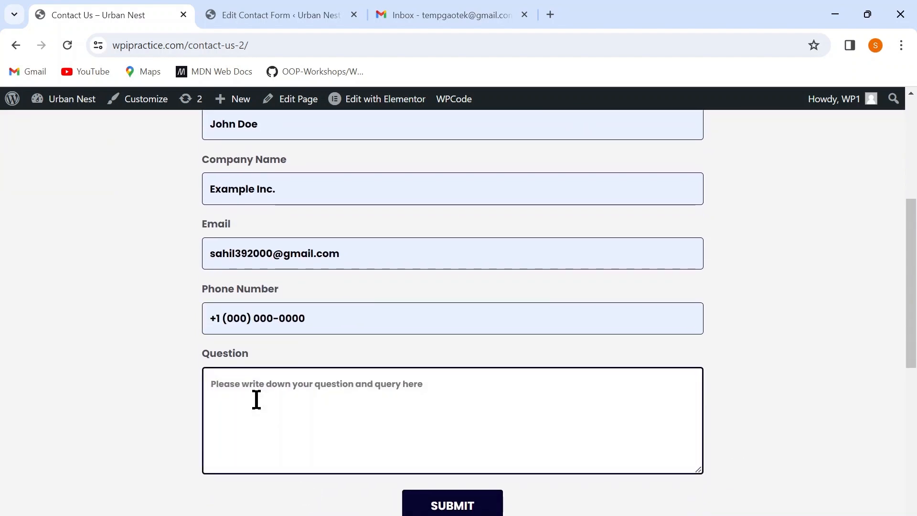
{"action": "type", "text": "Please "}
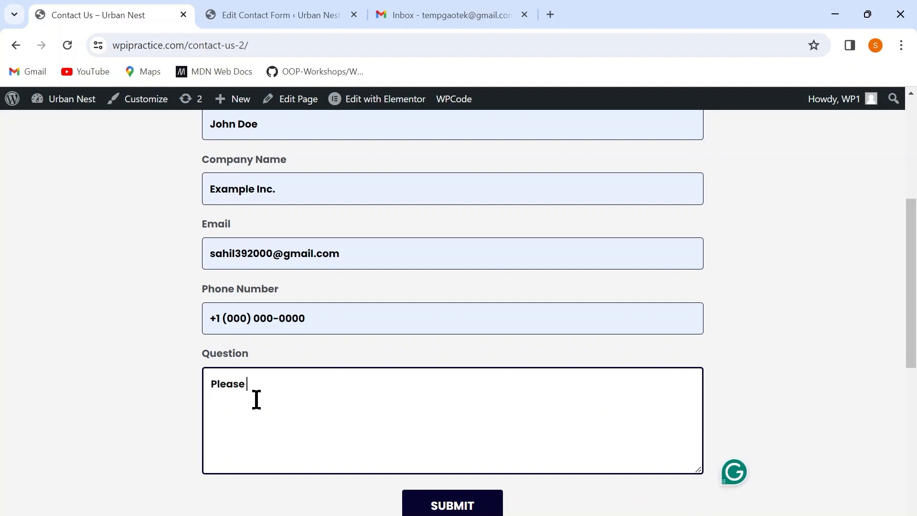
{"action": "type", "text": "provide more detai"}
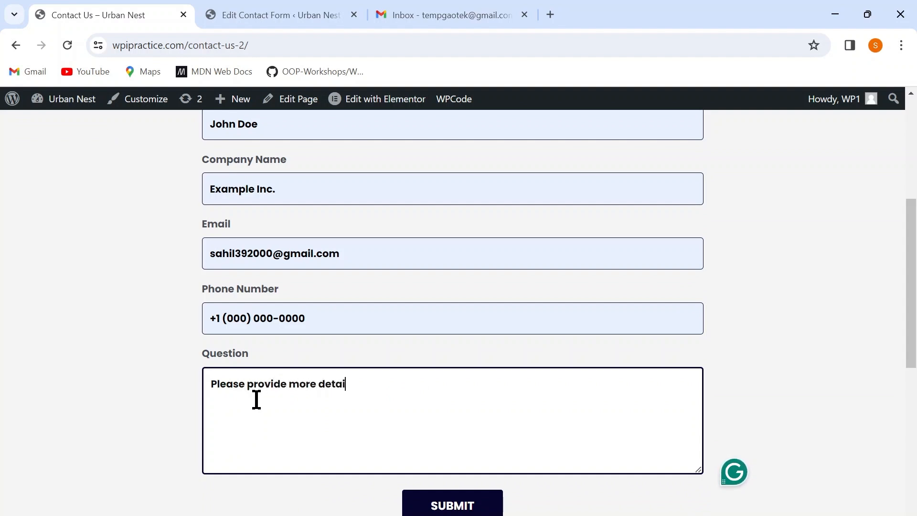
{"action": "type", "text": "ls about"}
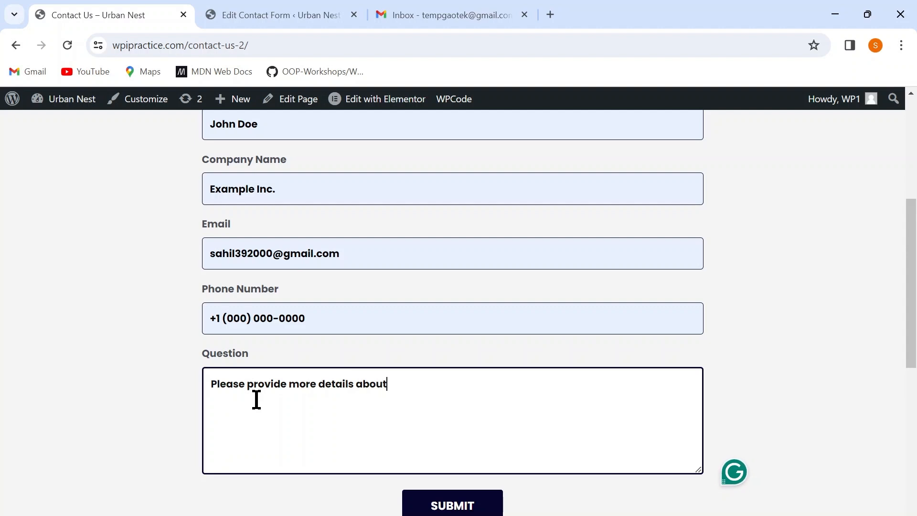
{"action": "type", "text": " your ser"}
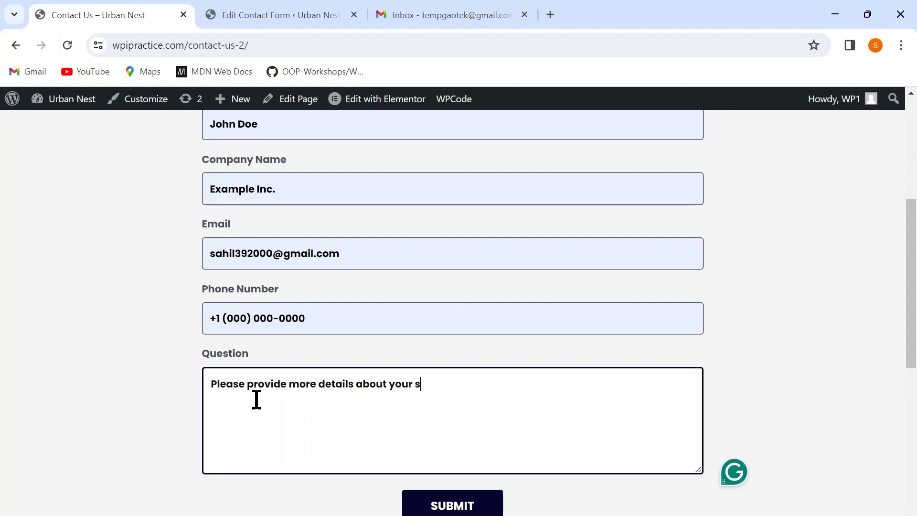
{"action": "type", "text": "vices?"}
{"action": "scroll", "coordinate": [416, 371], "scroll_direction": "down", "scroll_amount": 2}
{"action": "left_click", "coordinate": [445, 409]}
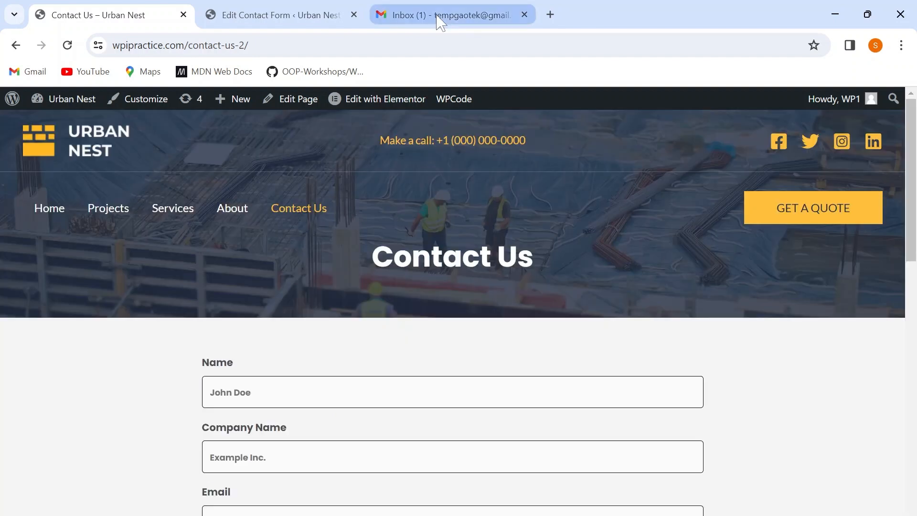
Switch to the Gmail inbox, open the new message from Urban Nest and check the submitted details in its message body.
{"action": "mouse_move", "coordinate": [440, 21]}
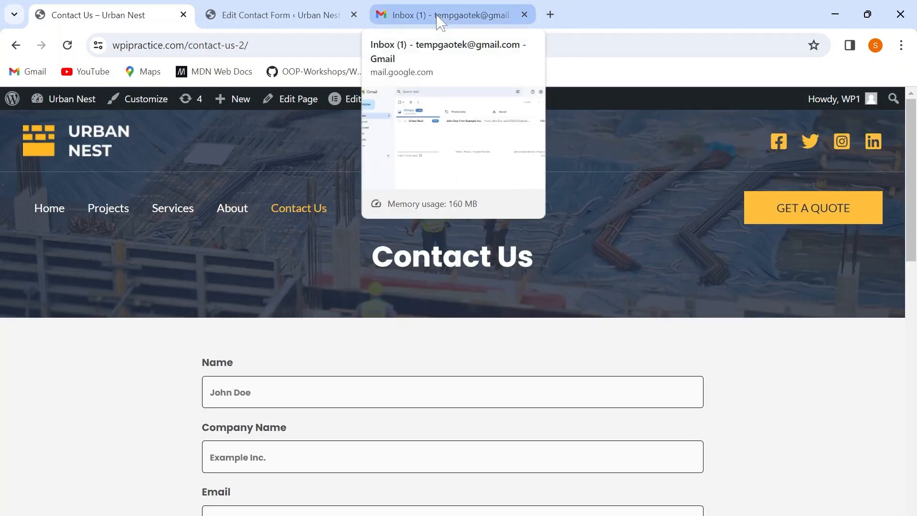
{"action": "left_click", "coordinate": [440, 21]}
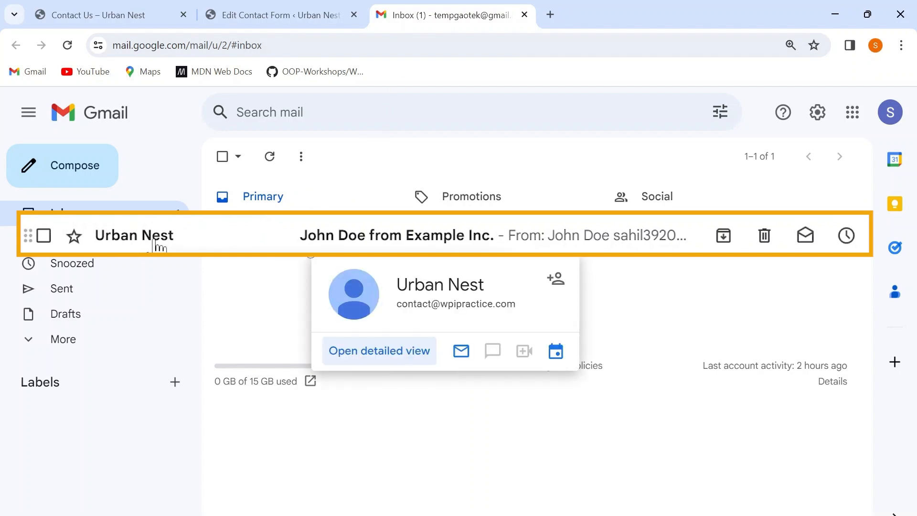
{"action": "left_click", "coordinate": [155, 245]}
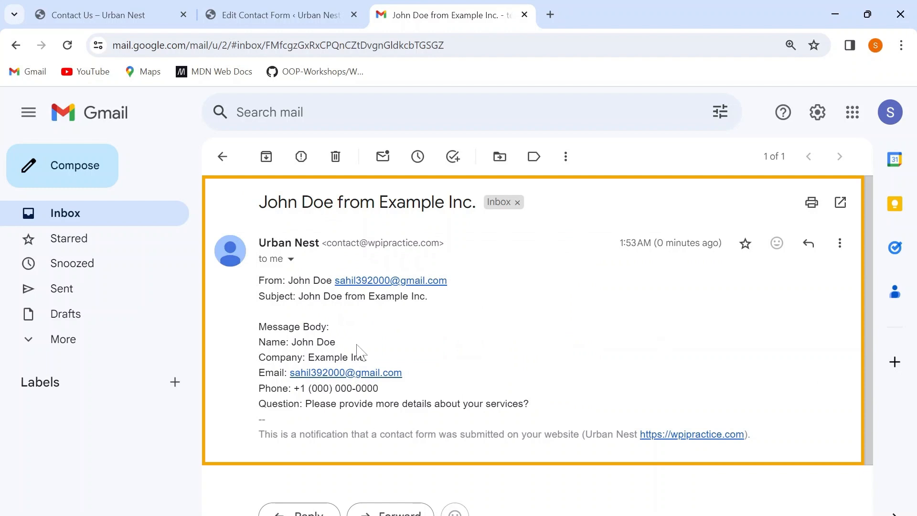
{"action": "left_click_drag", "start_coordinate": [266, 341], "coordinate": [382, 389]}
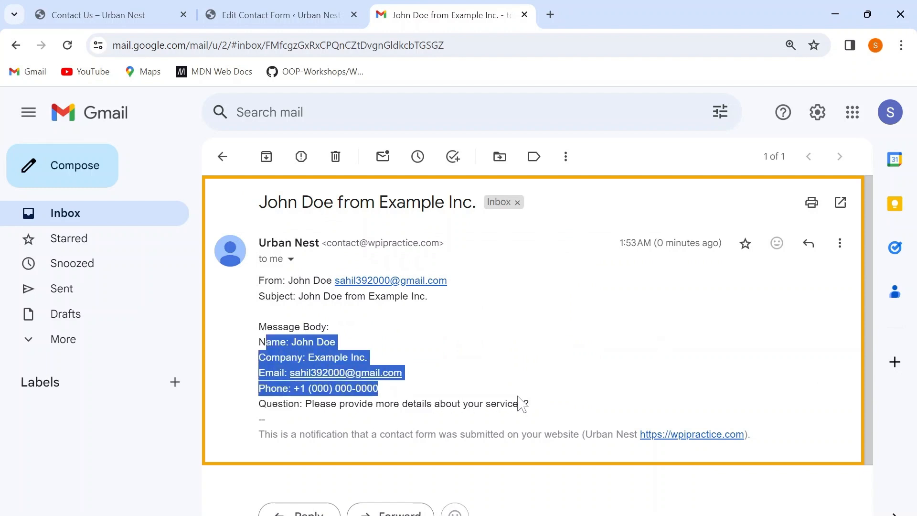
{"action": "left_click", "coordinate": [453, 377]}
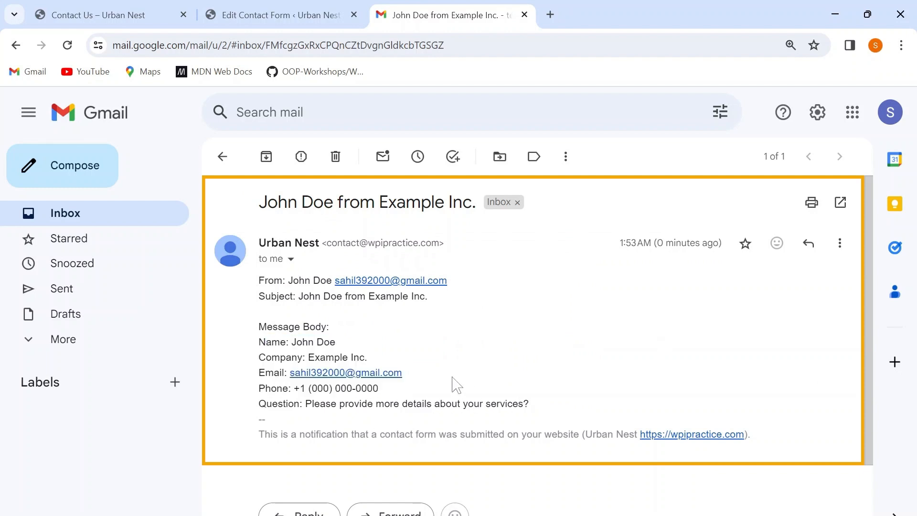